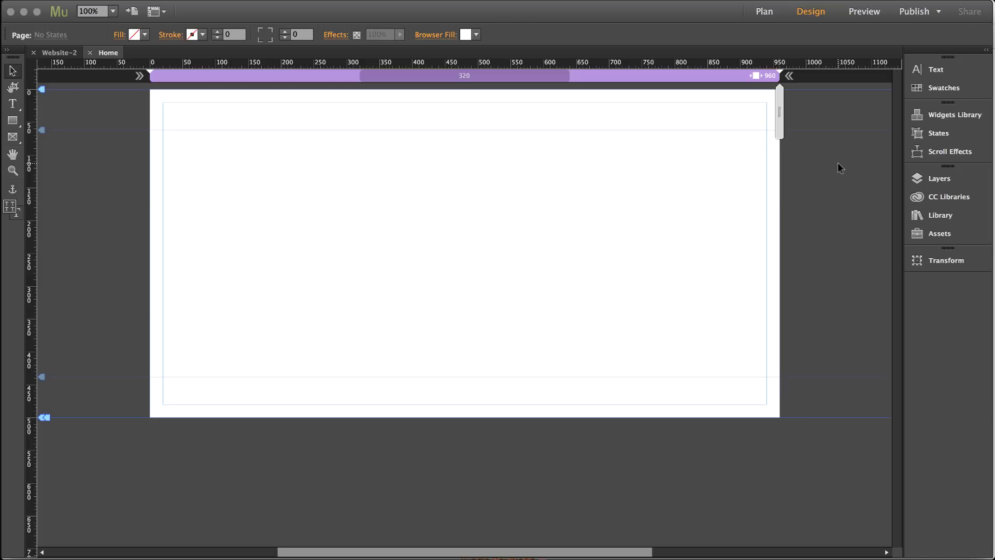
- Open the Widgets Library flyout beside the empty Home page
click(949, 112)
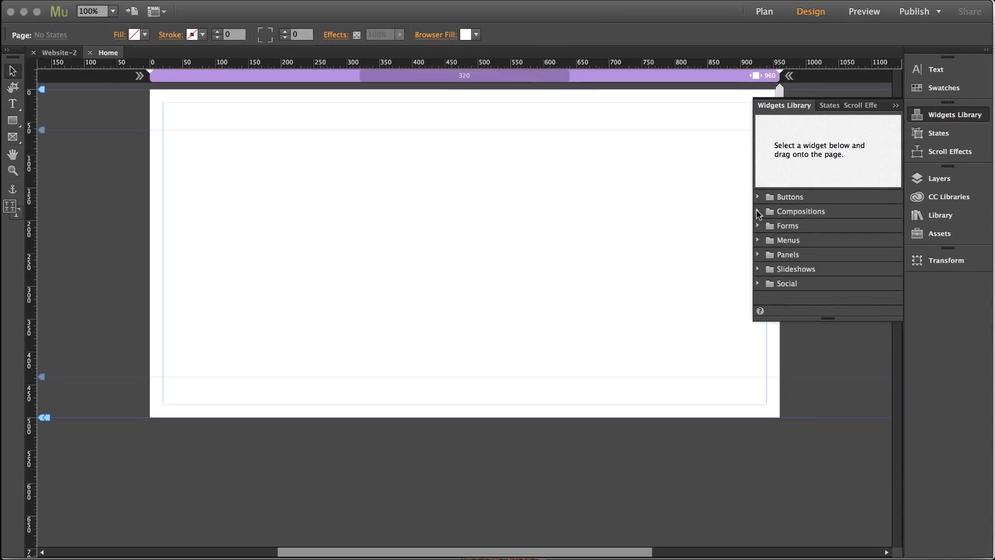
- Place a blank composition on the page, move it down-right and widen its display area
click(620, 270)
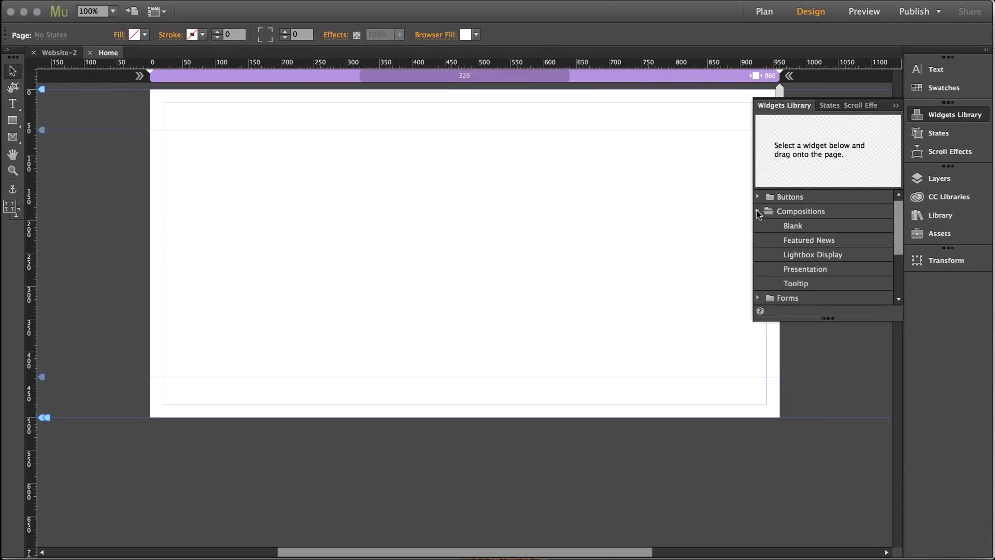
drag(796, 226, 164, 131)
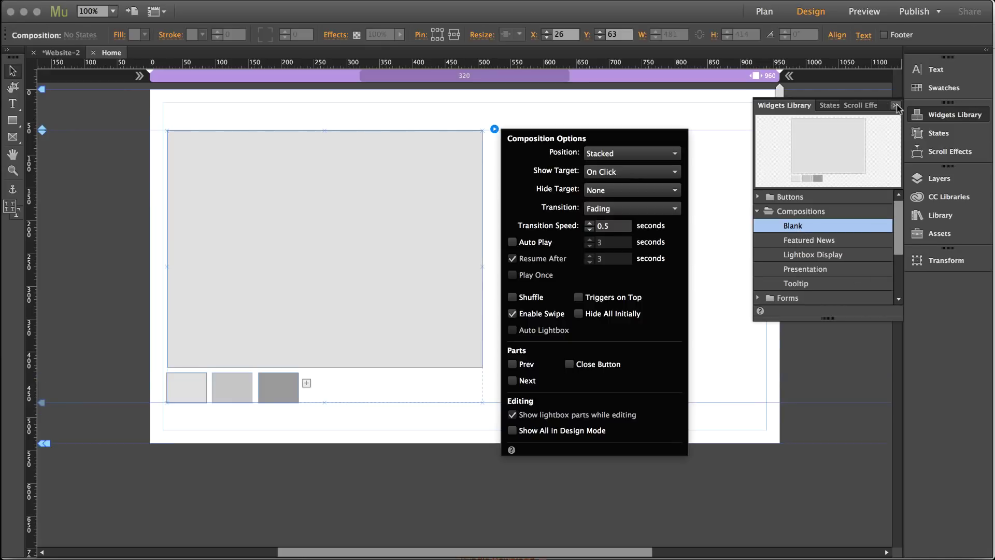
click(894, 106)
drag(355, 251, 424, 255)
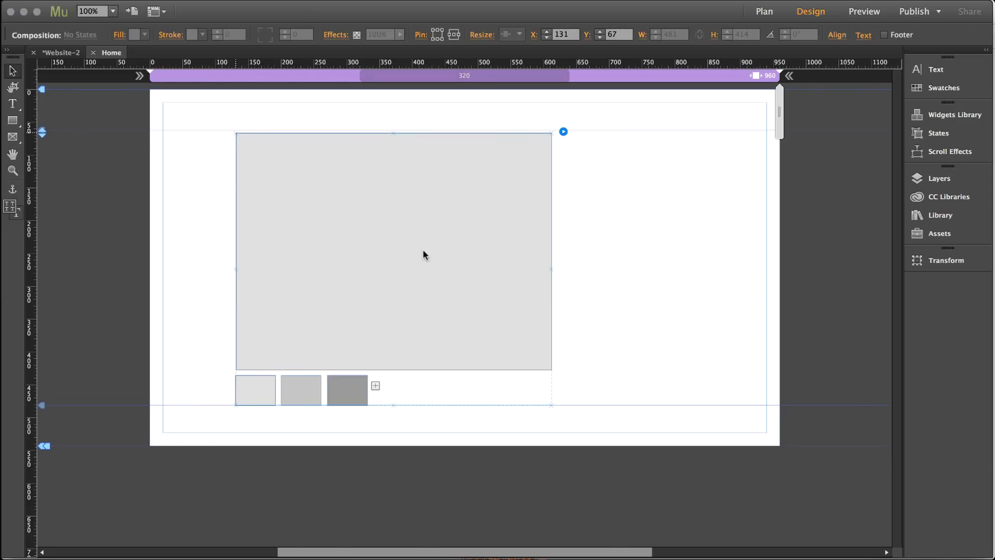
click(509, 245)
drag(552, 253, 710, 251)
- Preview the content of the composition's first, second and third triggers
click(306, 386)
click(336, 387)
click(248, 396)
click(288, 396)
click(335, 386)
click(526, 384)
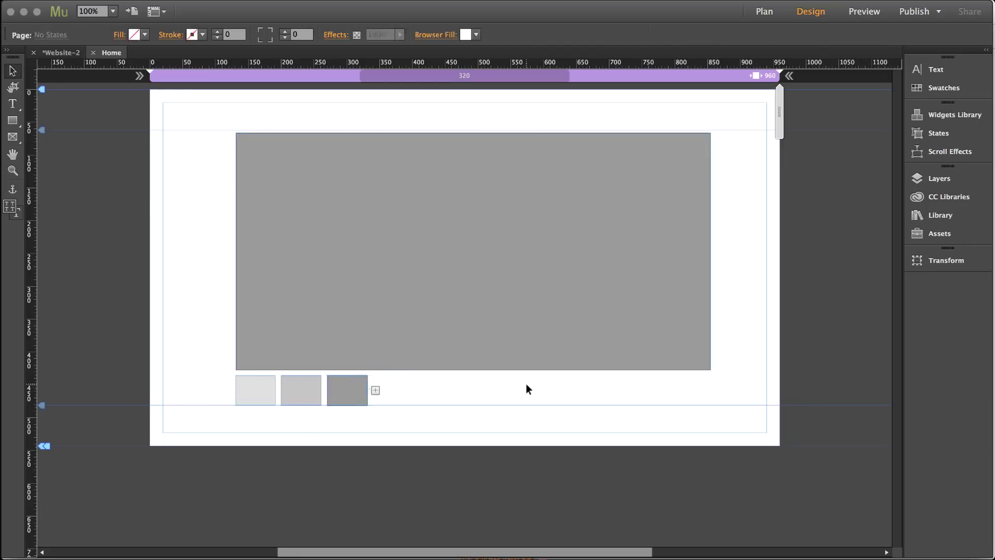
- Test the composition at 856 px and 618 px page widths, then delete it
click(676, 179)
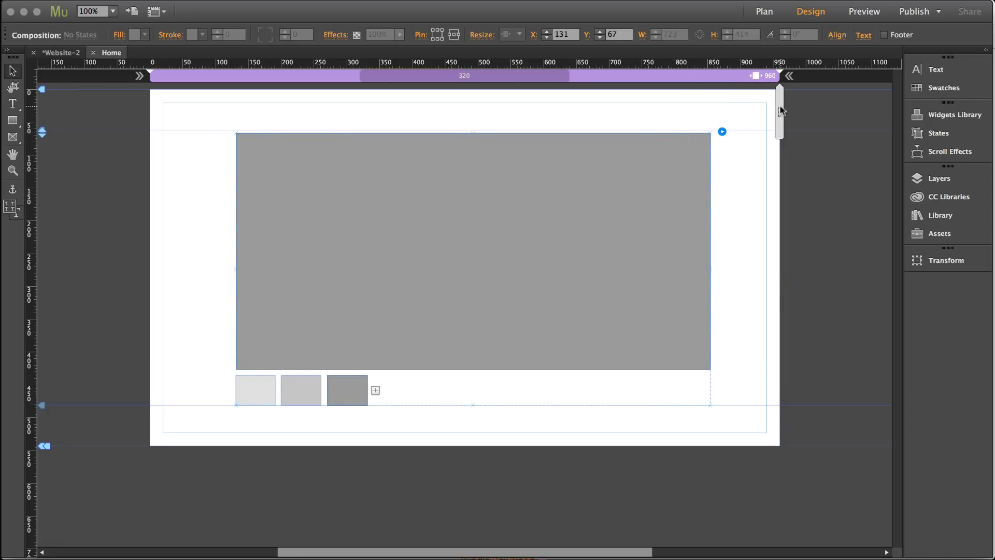
drag(779, 110, 779, 175)
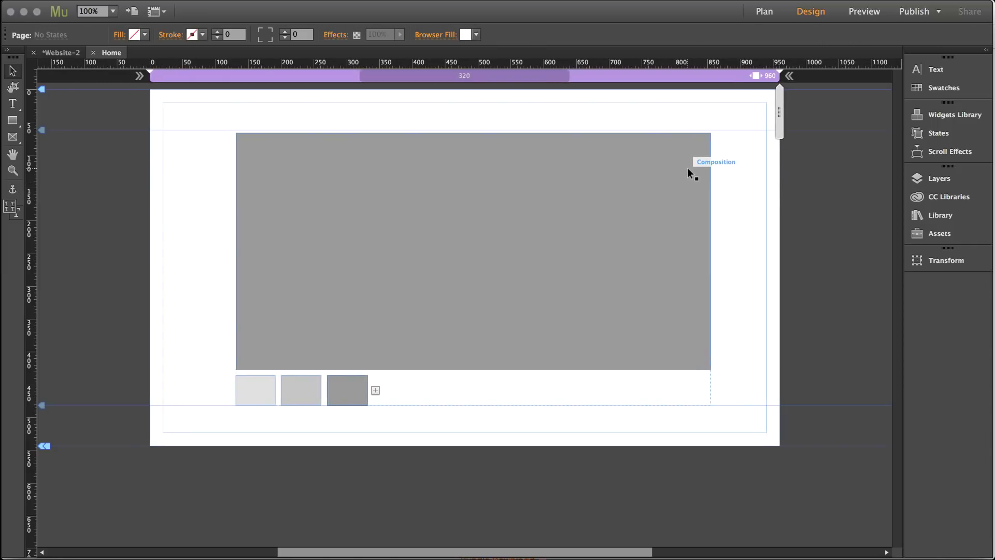
mouse_move(779, 119)
mouse_down()
mouse_move(661, 127)
mouse_move(584, 148)
mouse_move(588, 139)
mouse_move(779, 121)
mouse_up()
click(632, 186)
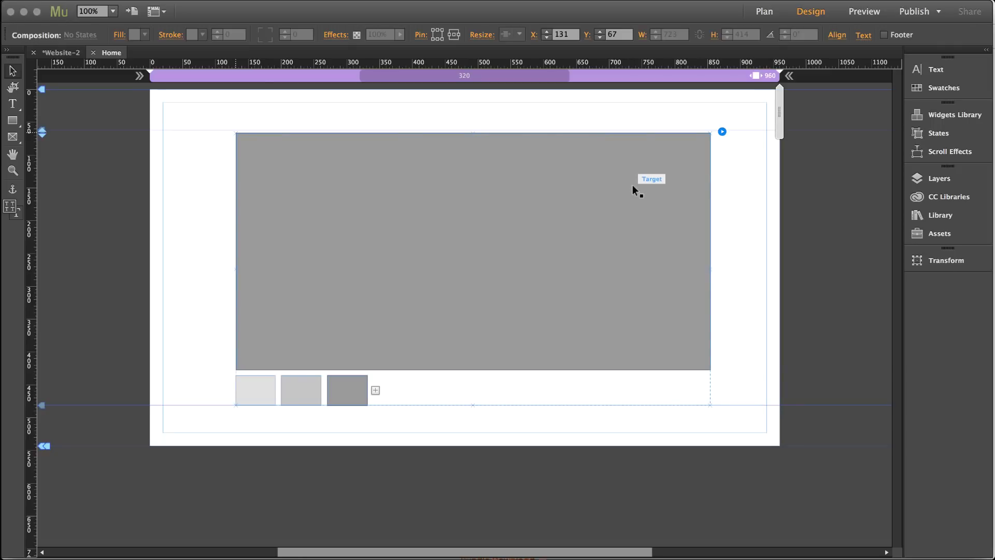
key(Delete)
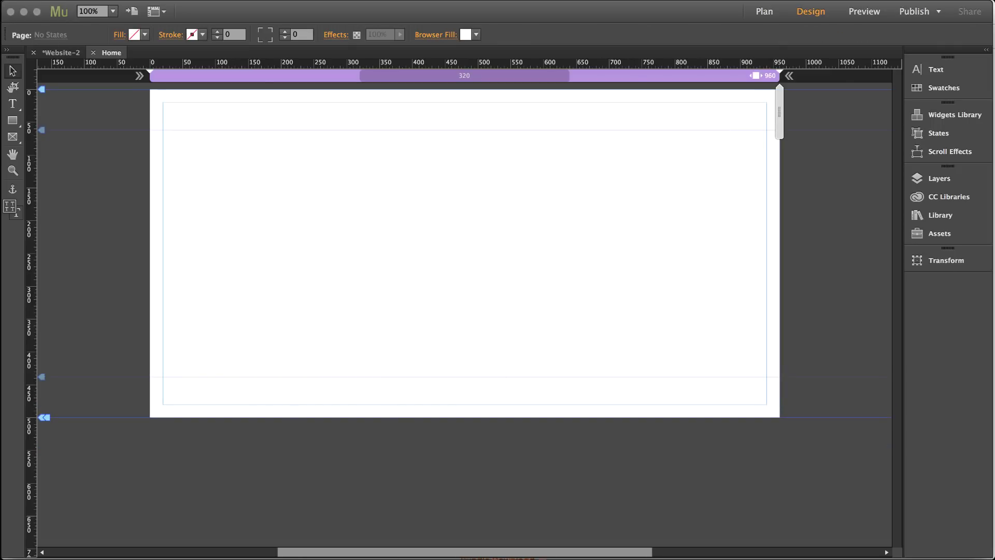
- Import the downloaded Slick Stack .mulib file from the demo folder into Muse
click(285, 554)
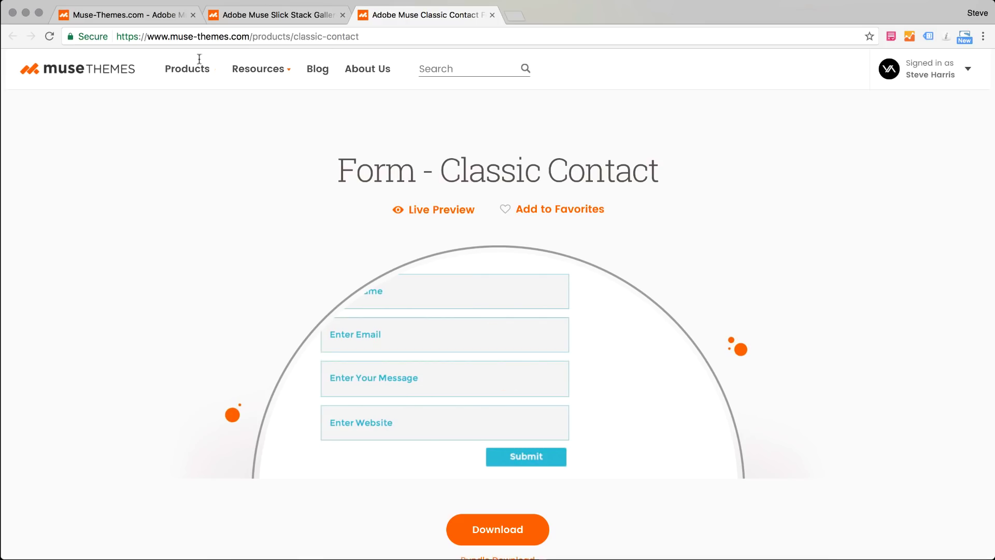
click(254, 13)
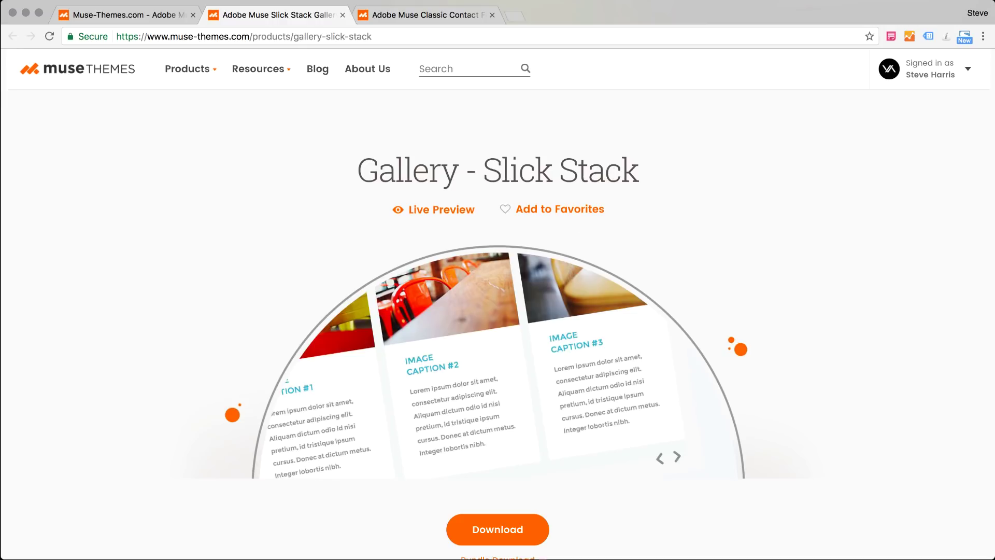
click(234, 554)
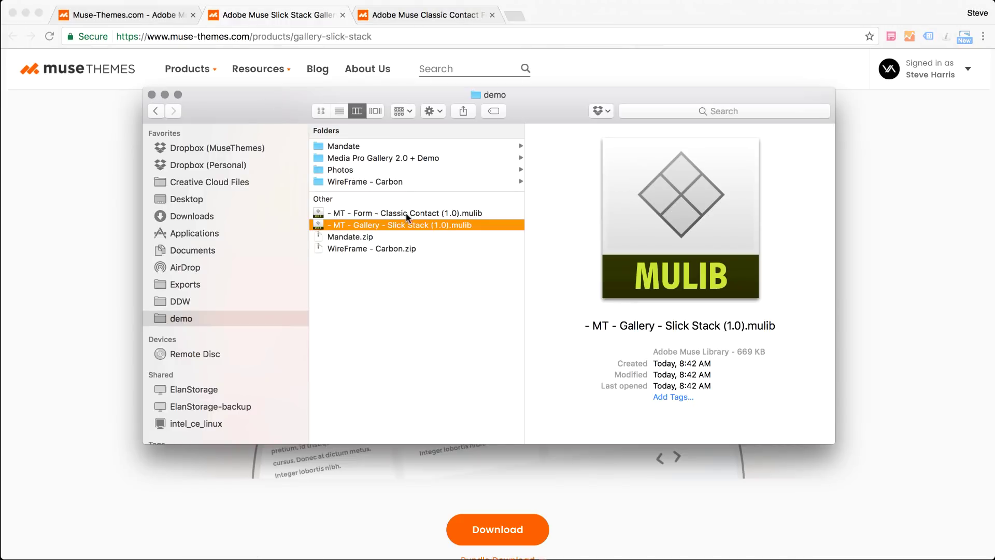
double_click(413, 227)
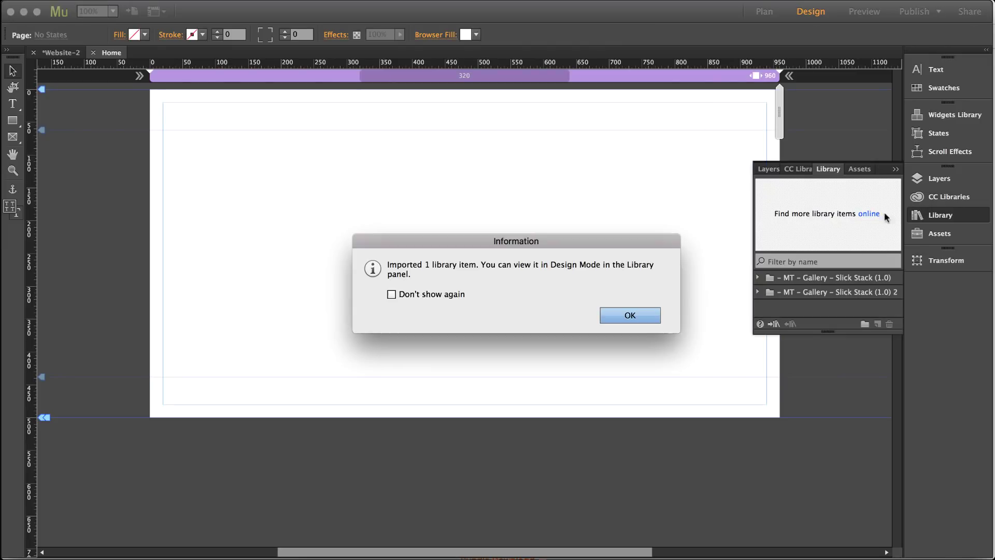
- Drag Slick Stack from its Library folder onto the Home page and nudge it to the left edge
click(639, 319)
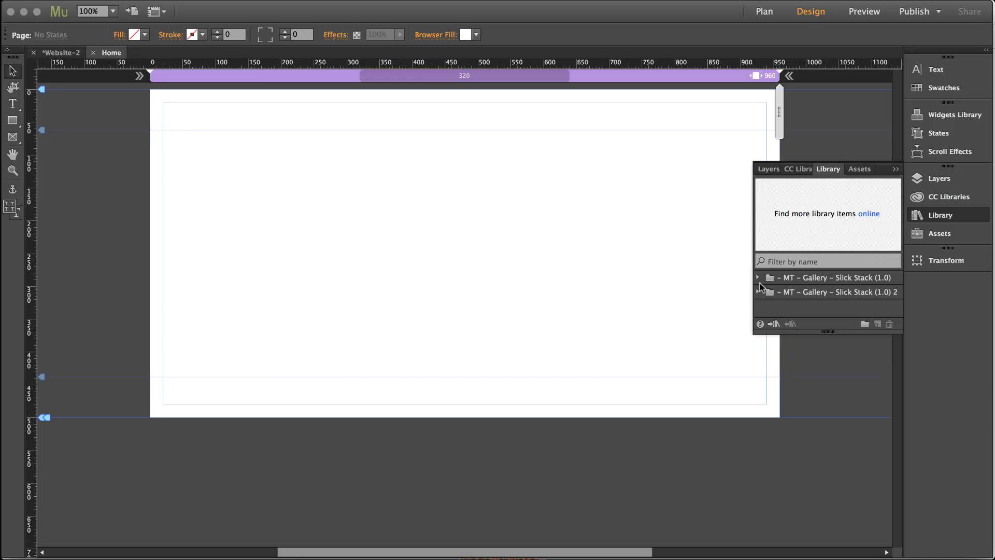
click(758, 278)
click(803, 292)
drag(811, 291, 900, 175)
click(876, 149)
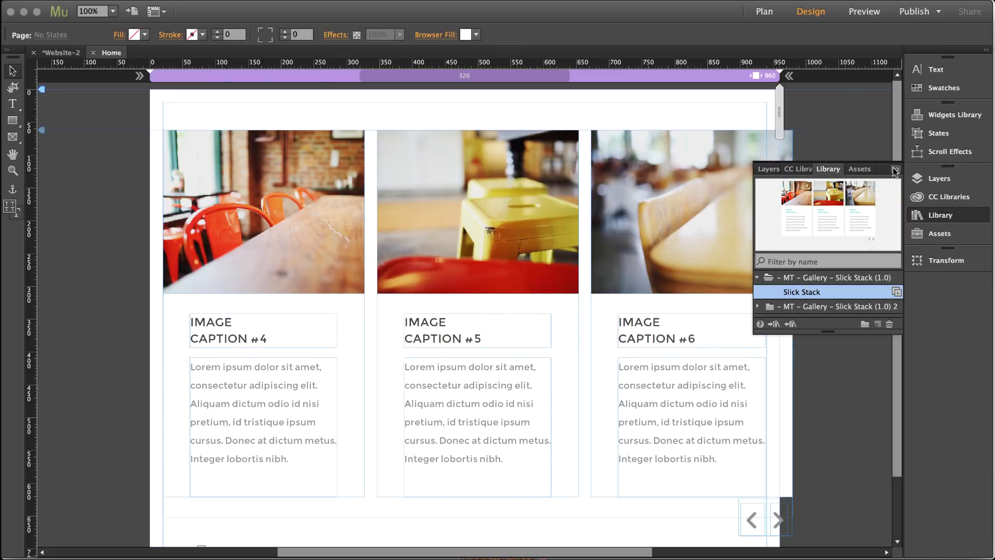
click(752, 164)
drag(754, 165, 743, 165)
click(844, 232)
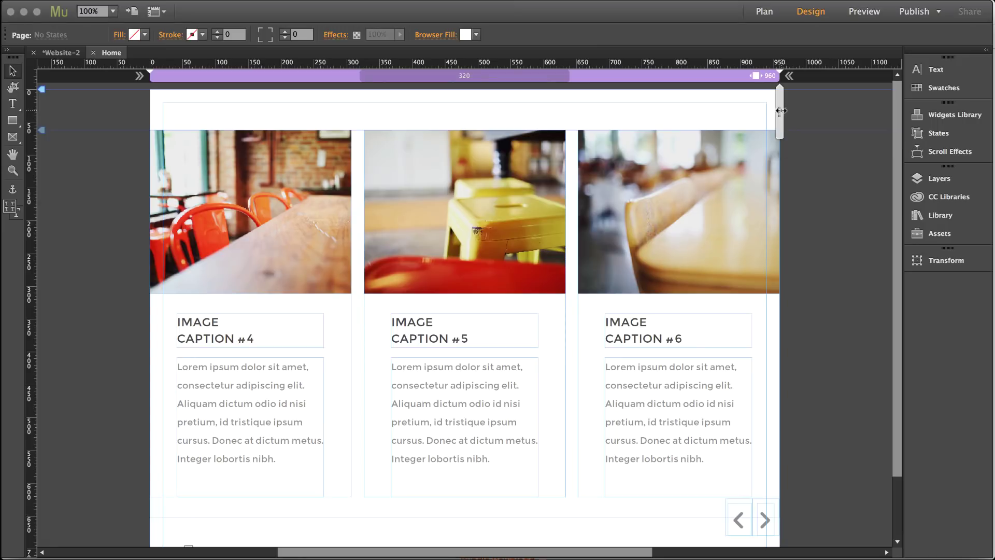
- Set the gallery's display area to Responsive Width and check it at 898 px page width
mouse_move(779, 110)
mouse_down()
mouse_move(713, 106)
mouse_move(650, 118)
mouse_move(814, 122)
mouse_move(798, 108)
mouse_up()
click(676, 168)
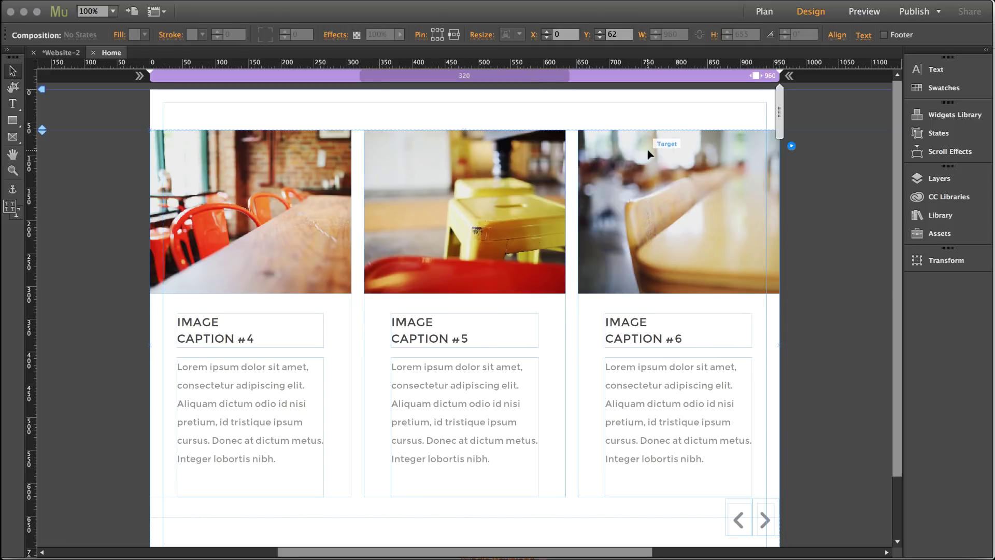
click(703, 163)
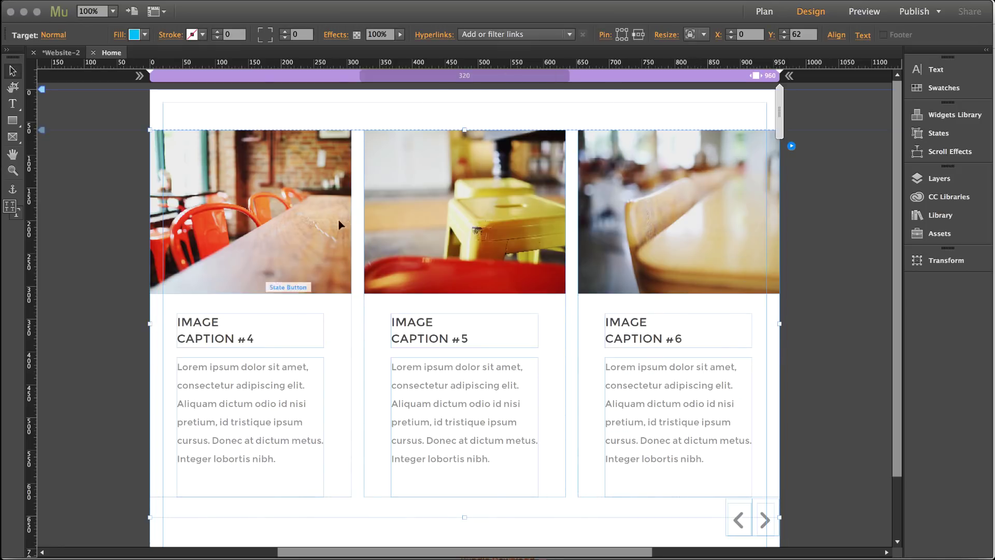
click(696, 34)
click(717, 63)
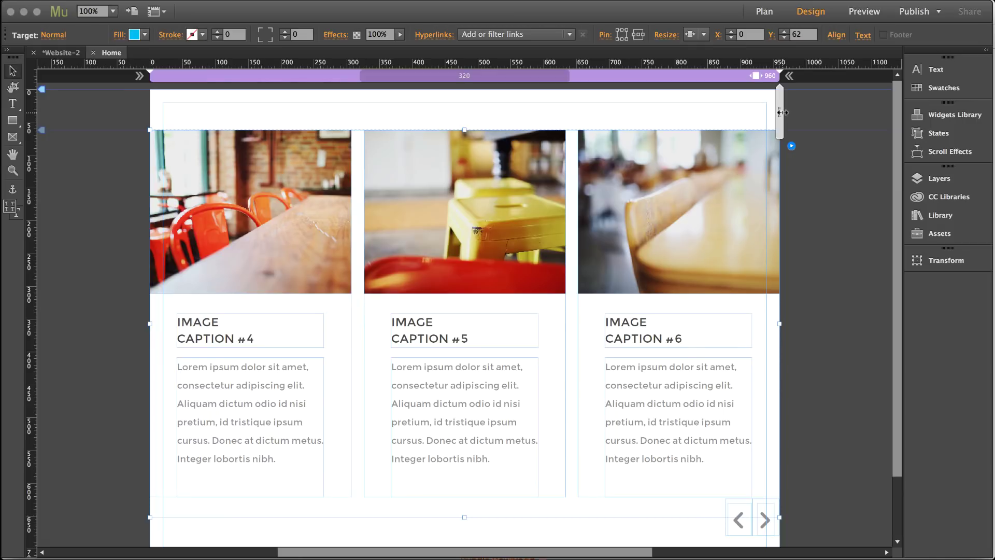
mouse_move(779, 112)
mouse_down()
mouse_move(679, 136)
mouse_move(642, 132)
mouse_move(720, 120)
mouse_move(811, 130)
mouse_move(793, 125)
mouse_up()
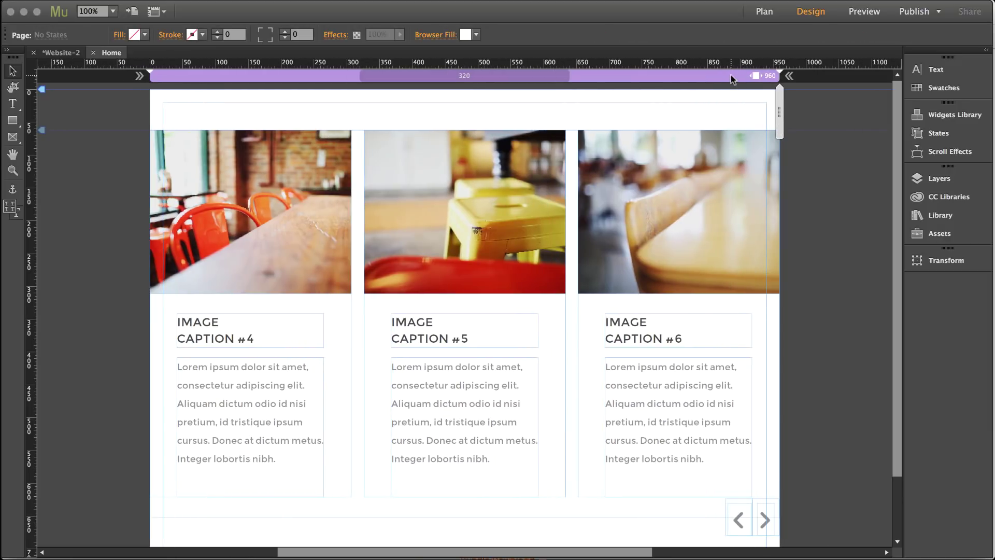
- Drill down from the gallery composition to the third column and its image
click(712, 172)
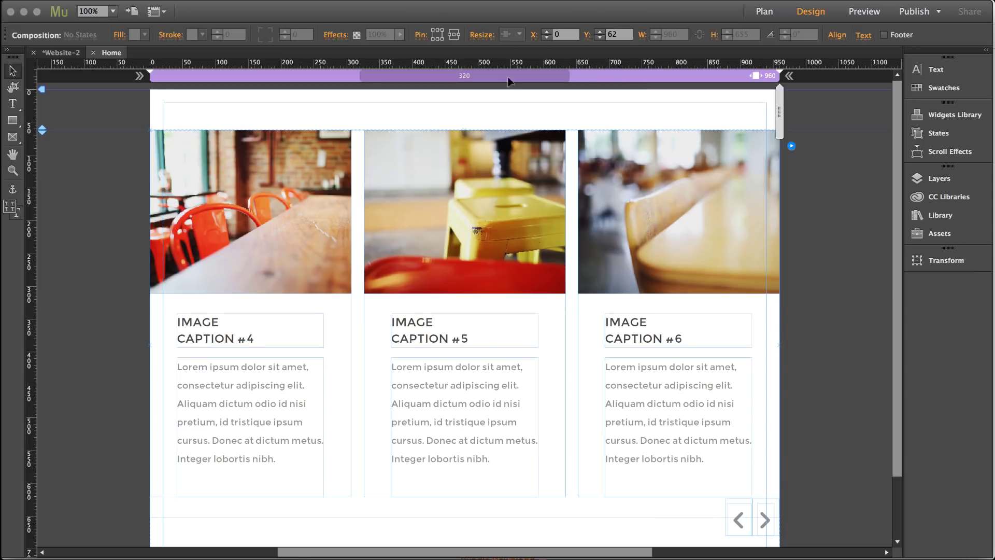
click(672, 203)
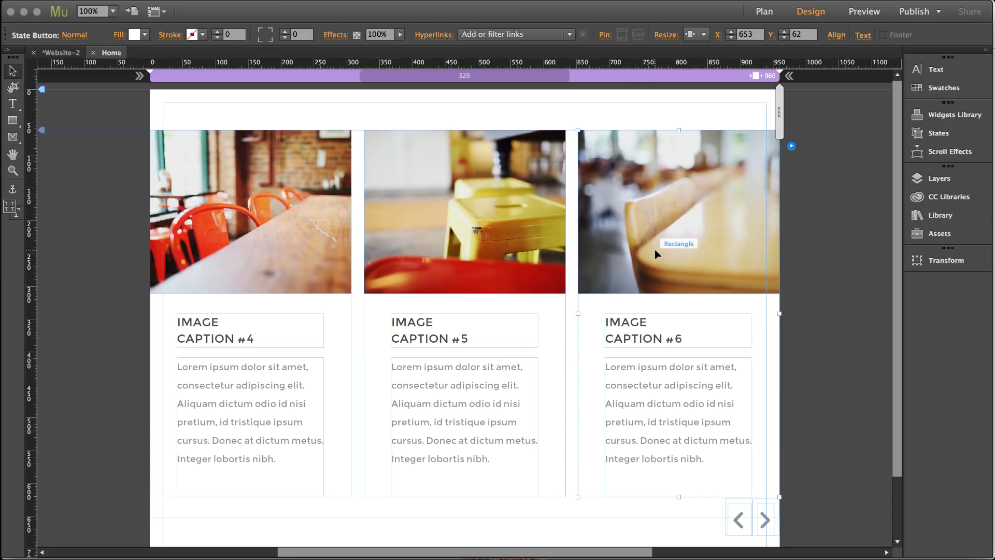
click(642, 165)
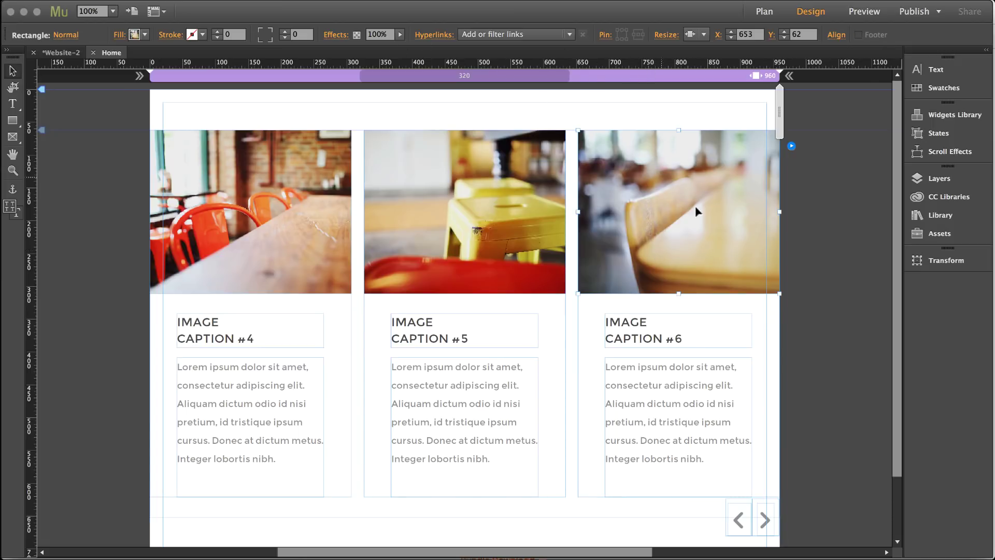
click(785, 112)
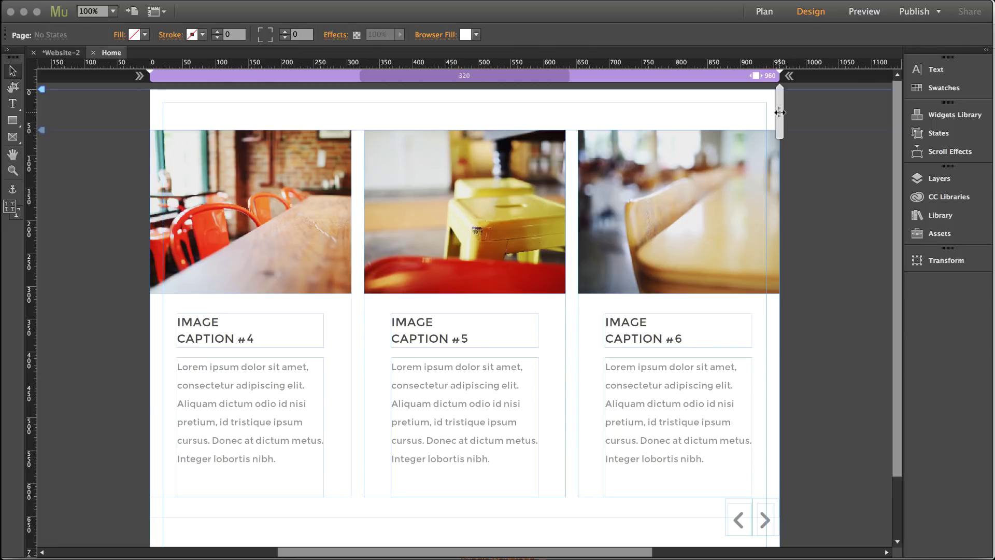
- Add a 432 px breakpoint and drag the middle #5 gallery column down the page
drag(779, 113, 606, 125)
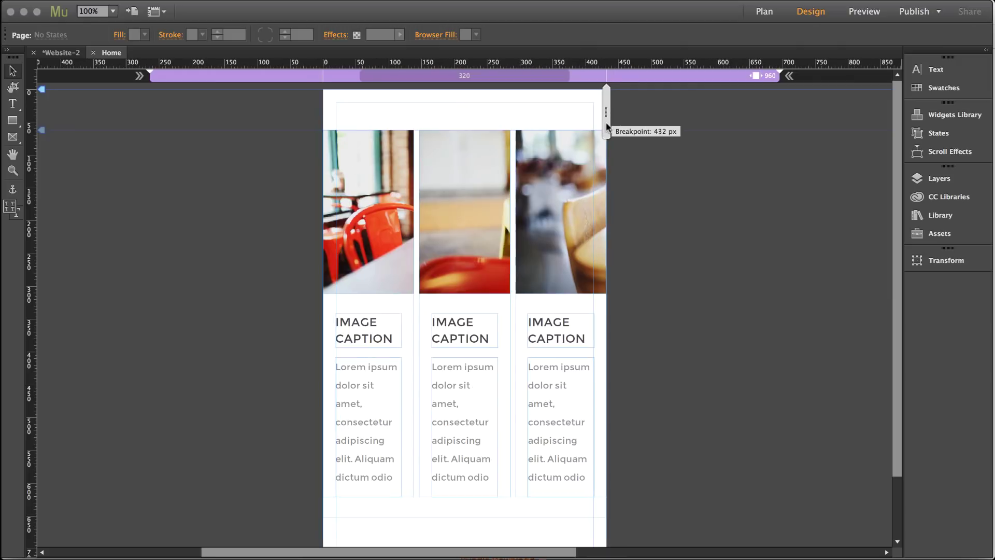
click(616, 76)
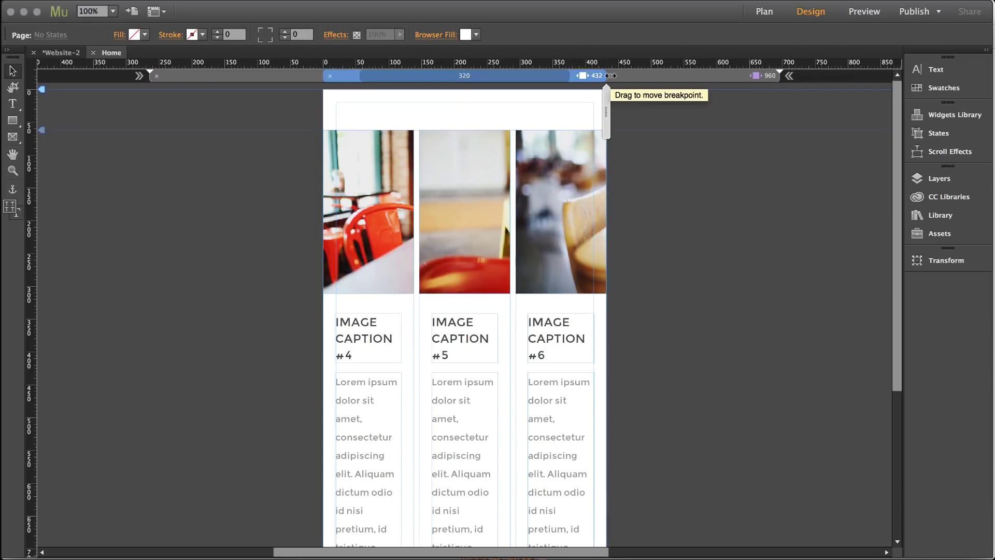
click(451, 259)
click(460, 214)
click(467, 173)
drag(467, 172, 467, 338)
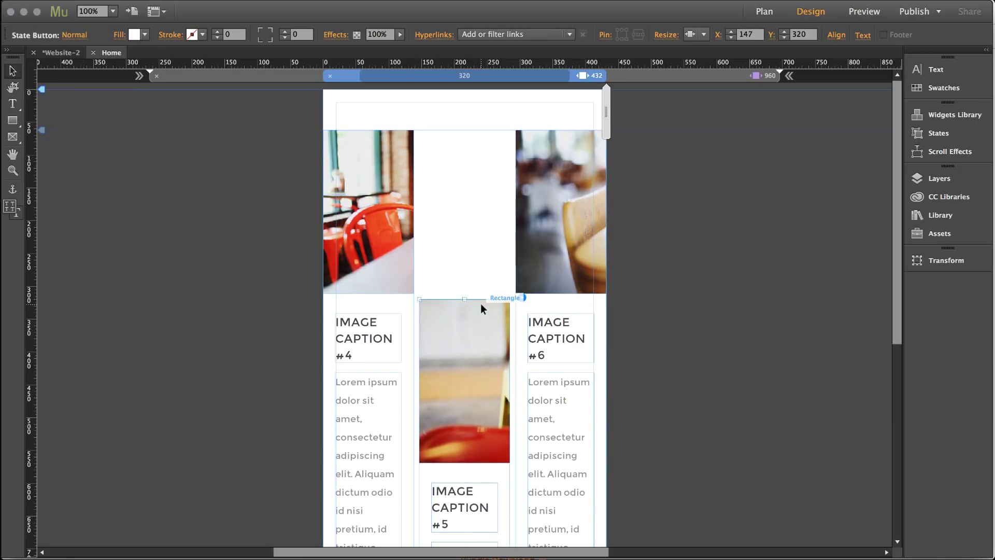
- Undo the column move, return to the 960 px layout and select the whole gallery
key(super+z)
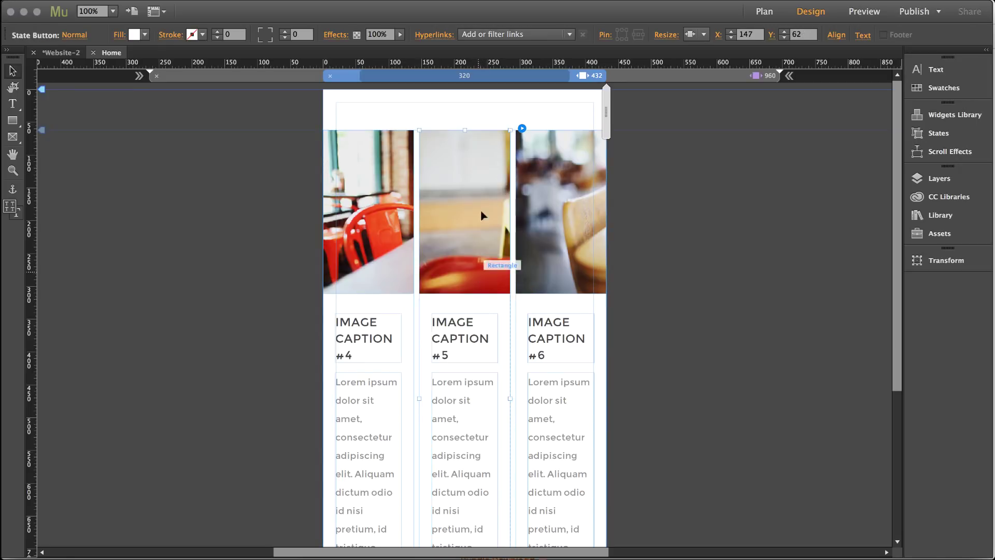
click(635, 170)
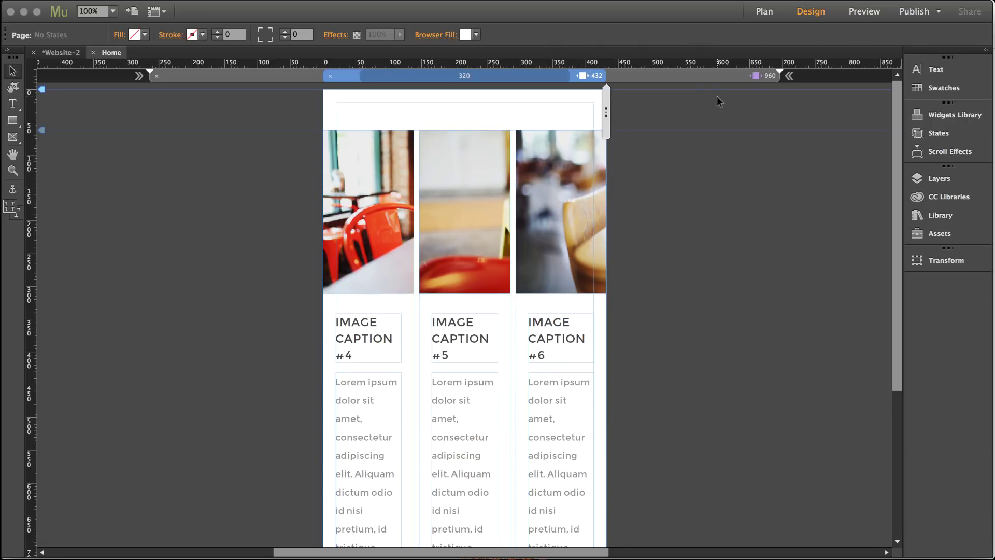
click(714, 76)
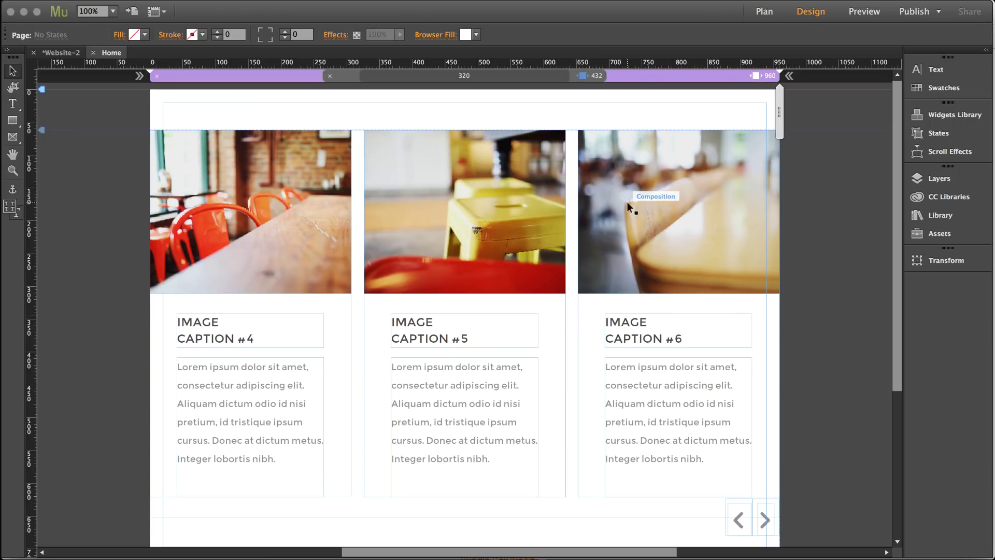
click(709, 228)
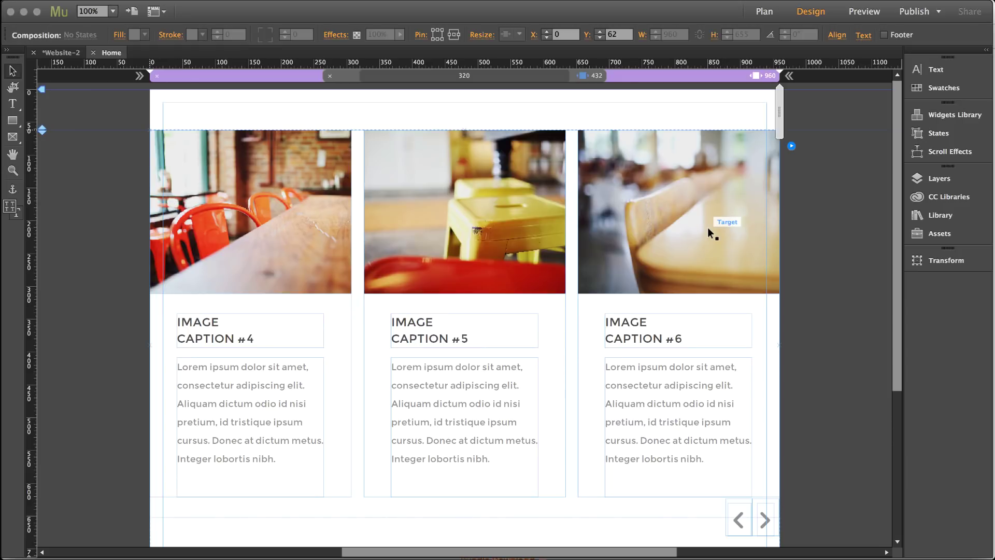
- Delete the gallery and import a widget .mulib file from the demo folder into Muse
key(Delete)
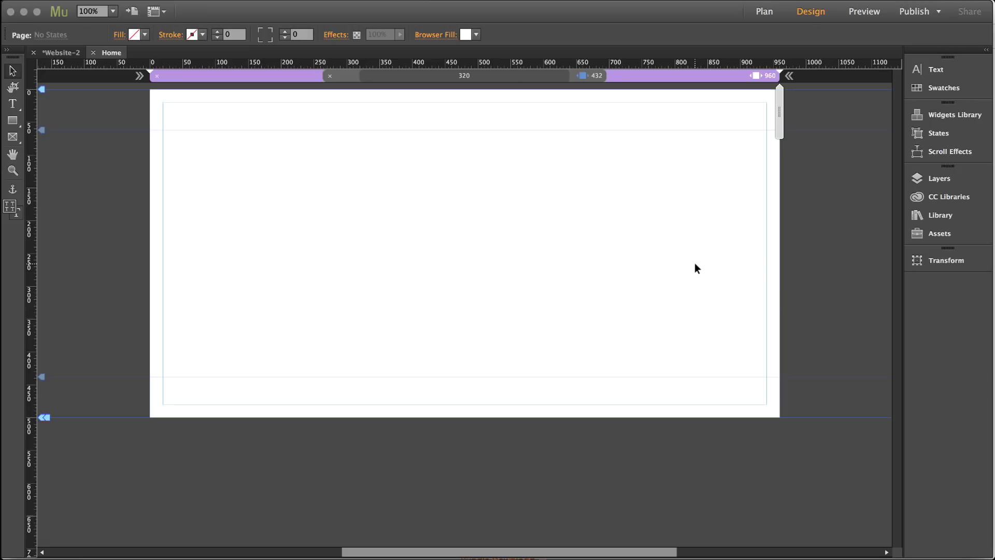
click(233, 553)
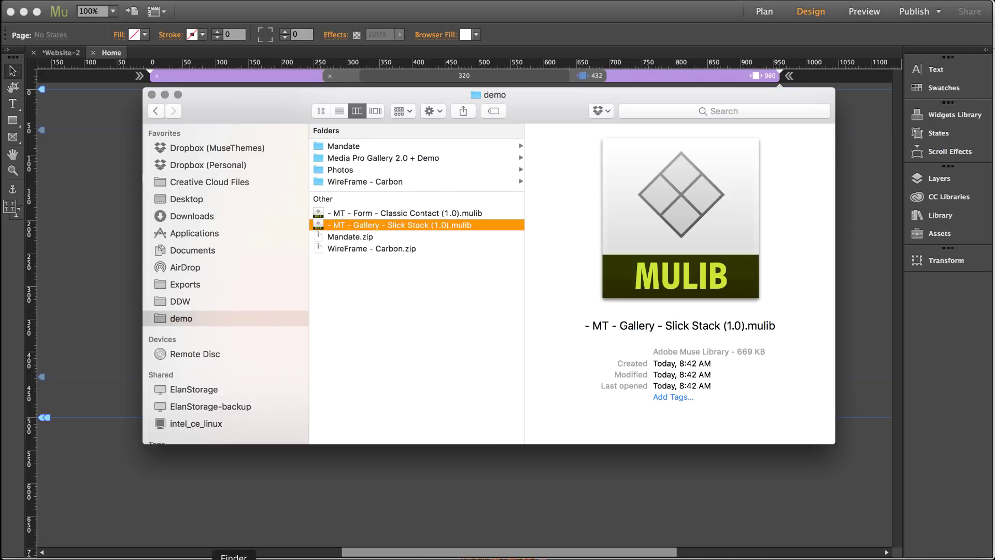
click(408, 214)
double_click(408, 217)
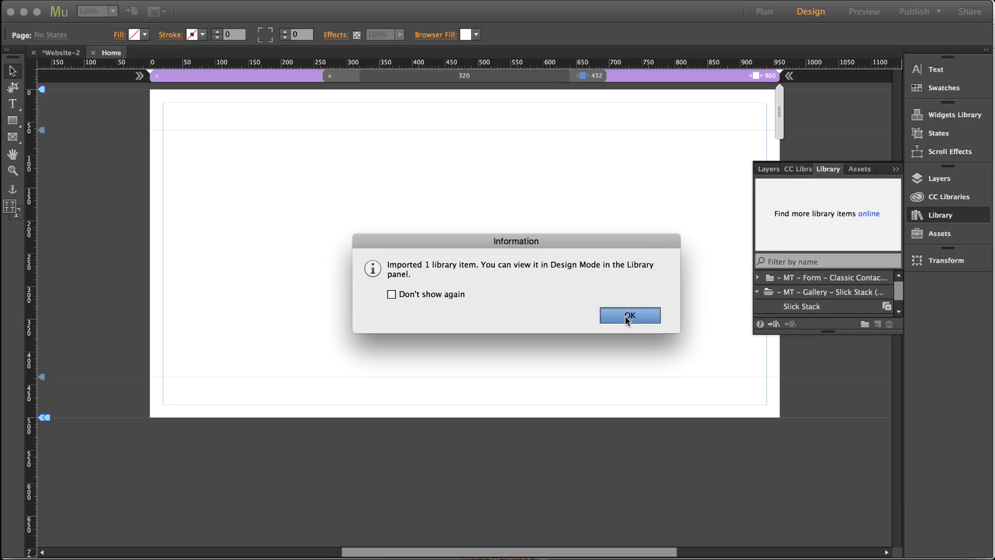
- Drag the Classic Contact form from the Library onto the Home page and centre it
click(629, 314)
drag(815, 340, 816, 397)
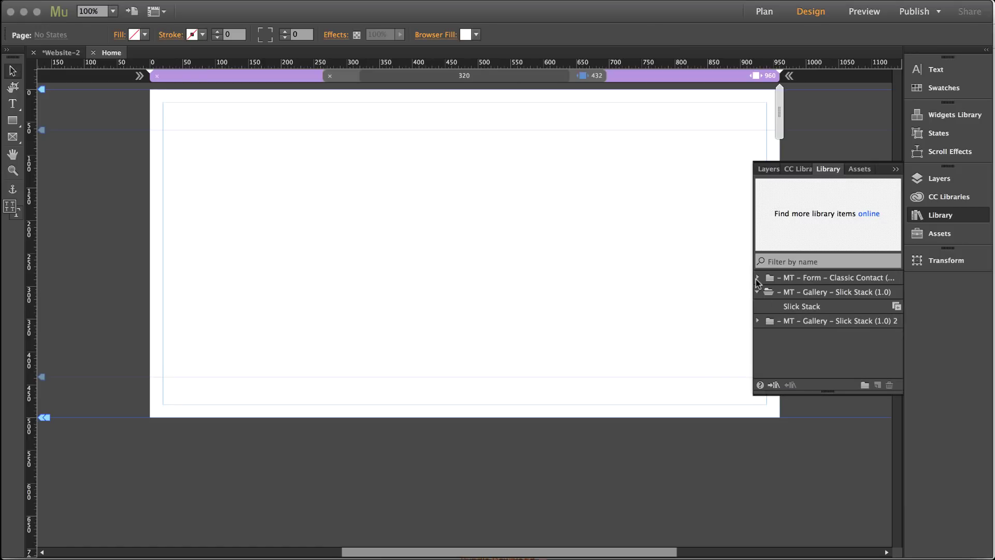
click(757, 277)
click(807, 294)
drag(824, 295, 283, 157)
click(896, 171)
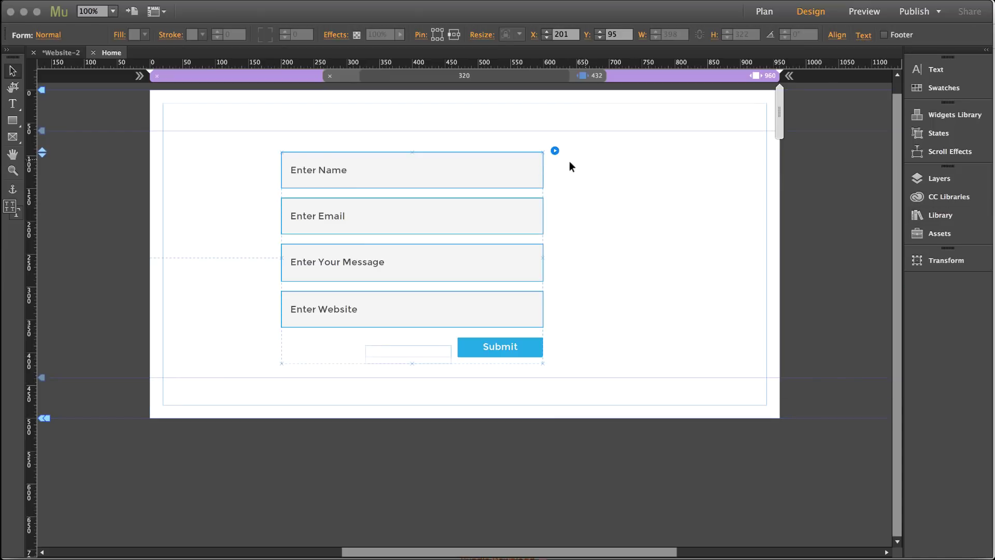
drag(492, 174, 541, 181)
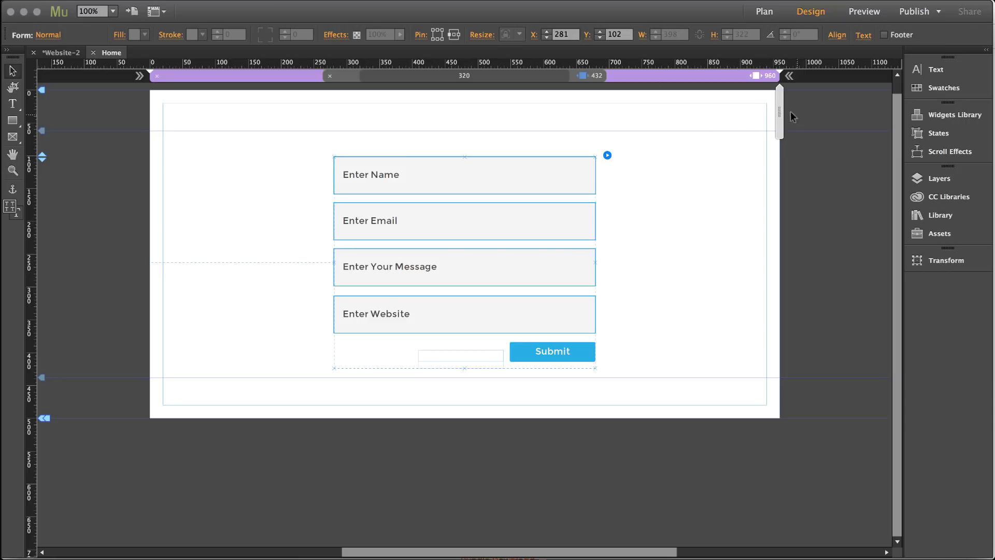
- Preview the page at a narrower width, return to 960 px and select the form
drag(780, 108, 757, 79)
click(755, 75)
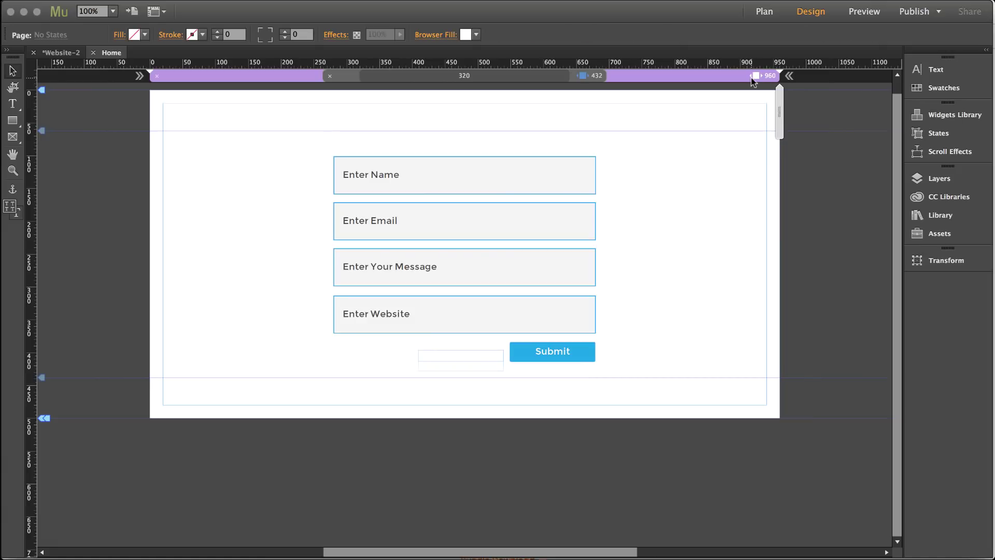
click(564, 180)
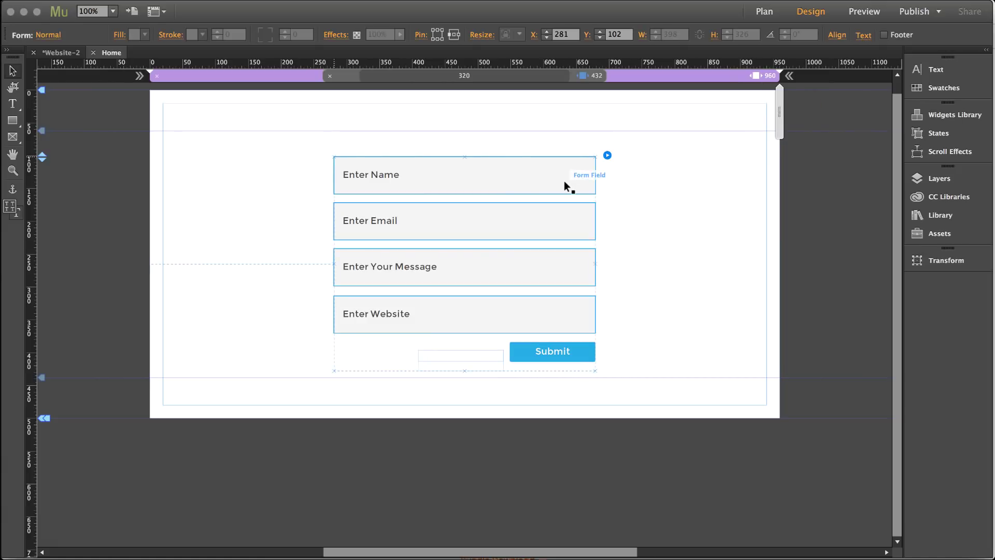
- Set the Enter Name field's Resize option to Responsive Width
click(538, 177)
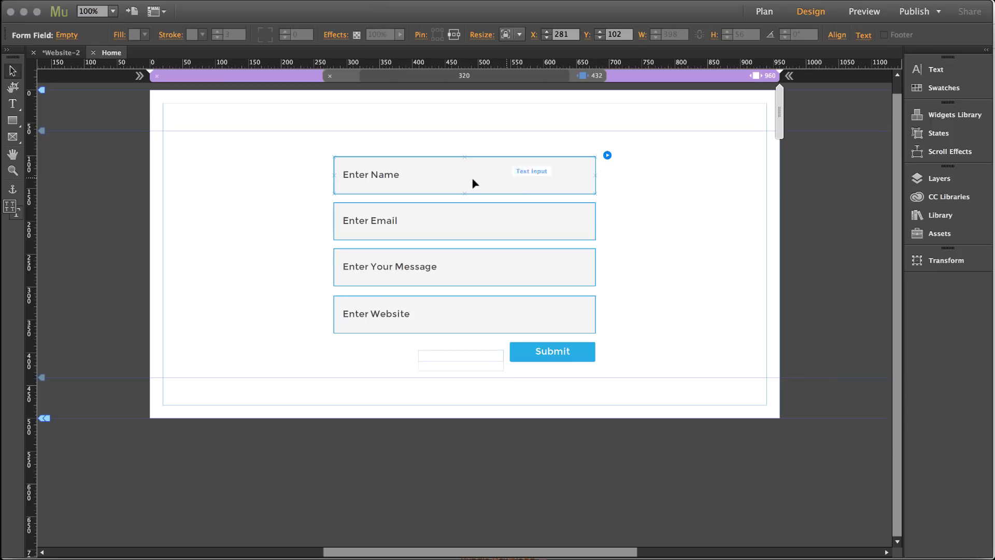
click(509, 34)
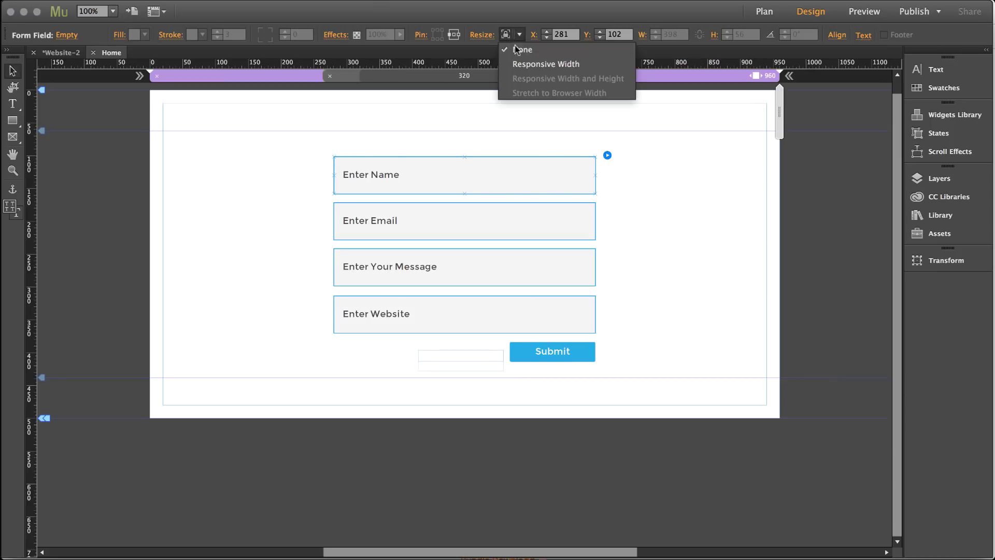
click(542, 64)
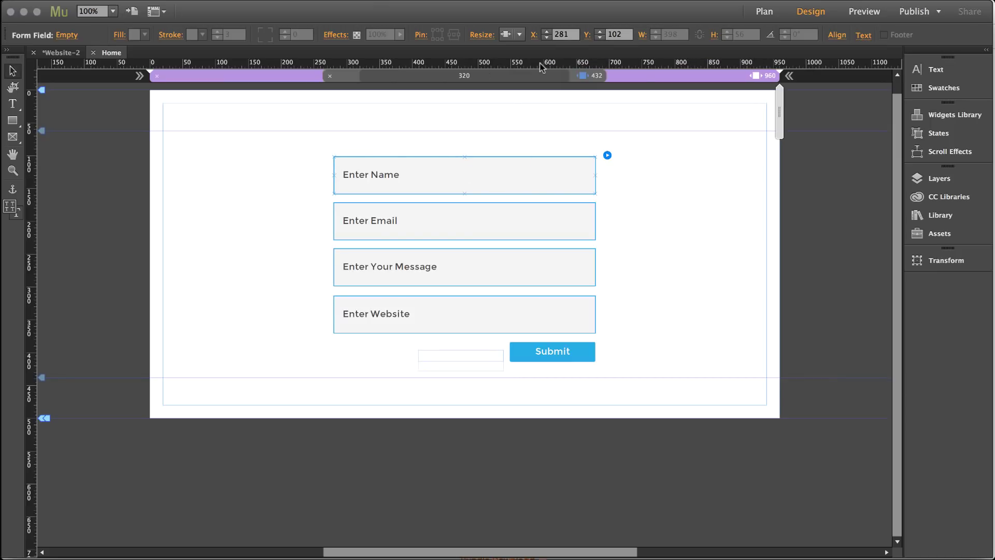
click(479, 134)
click(481, 181)
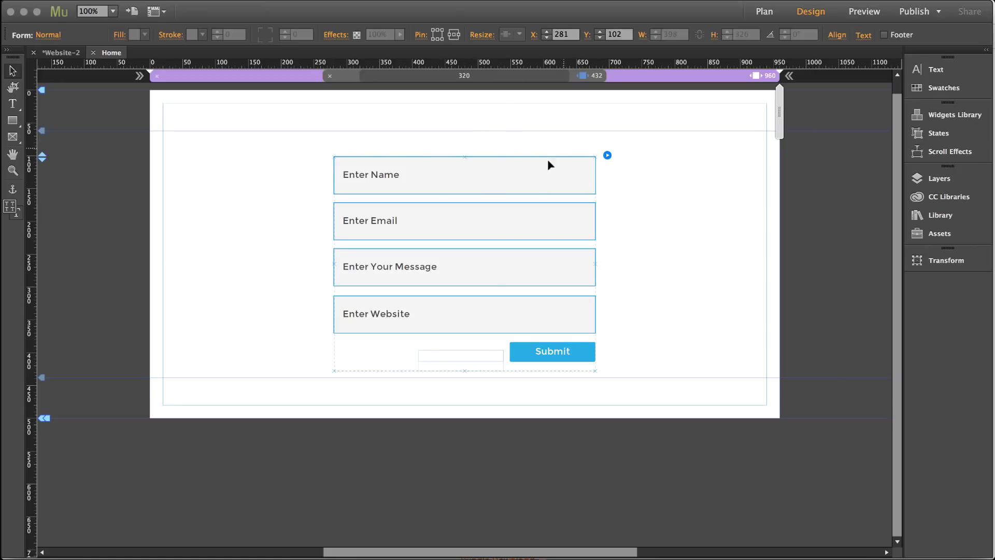
- Verify the Name field's setting, confirm Edit Together in form Options and test a narrower width
click(572, 181)
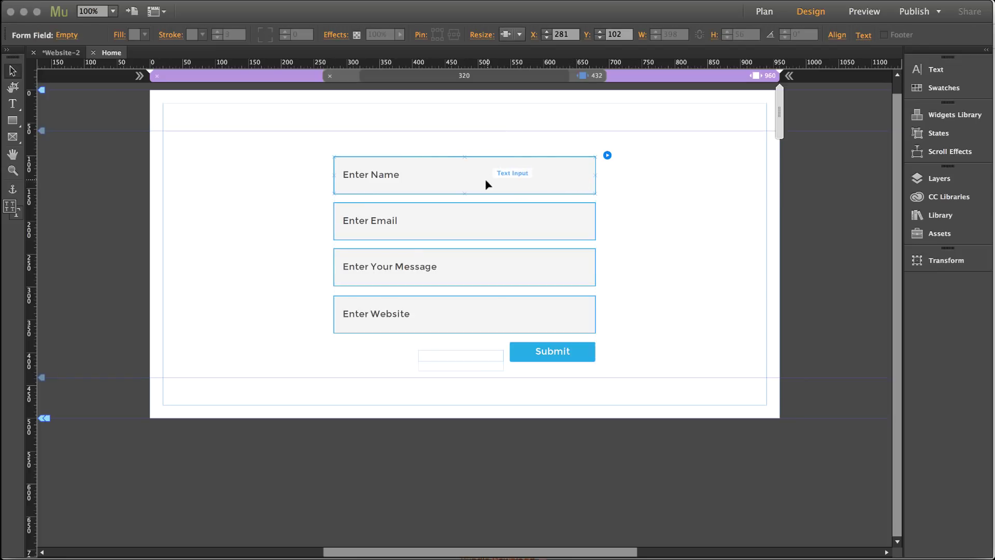
click(519, 34)
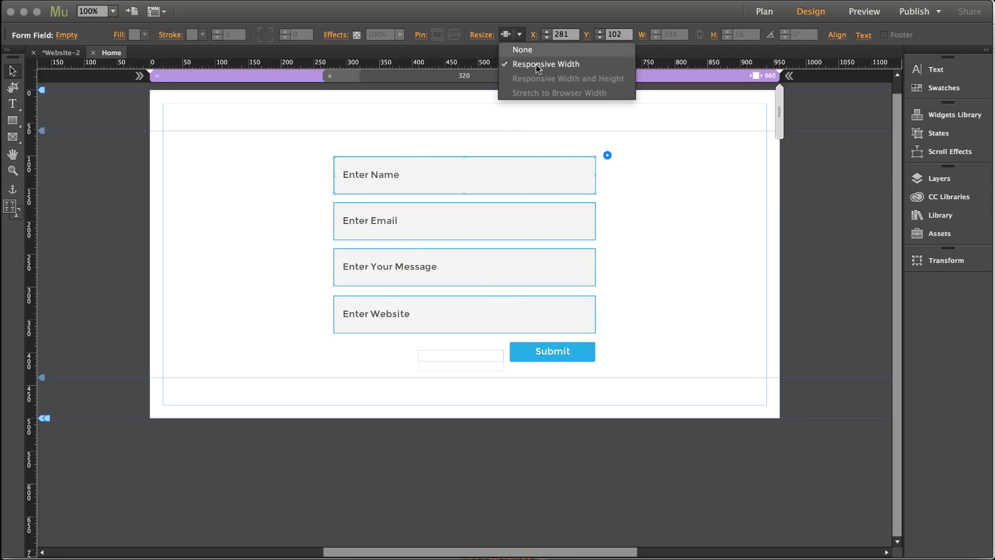
click(570, 136)
click(580, 176)
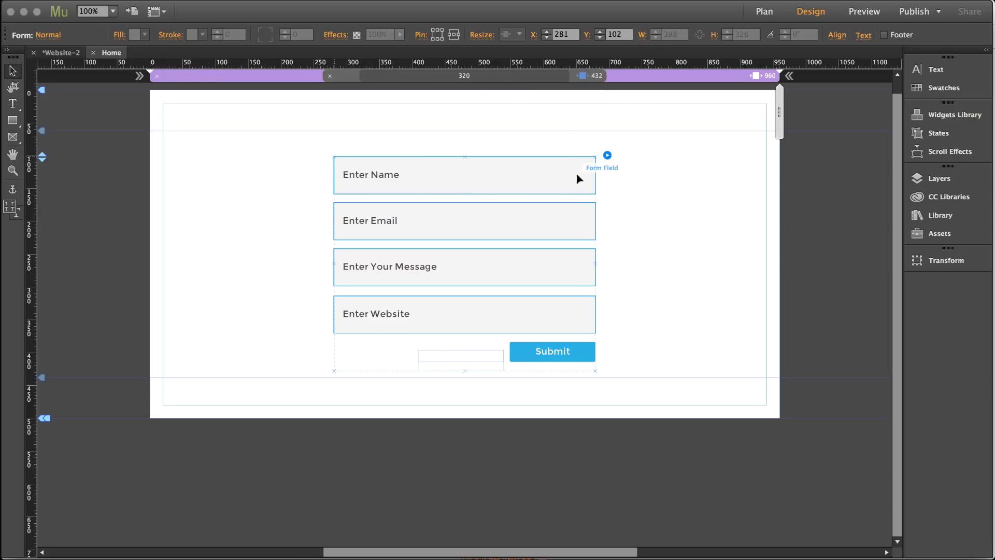
click(608, 156)
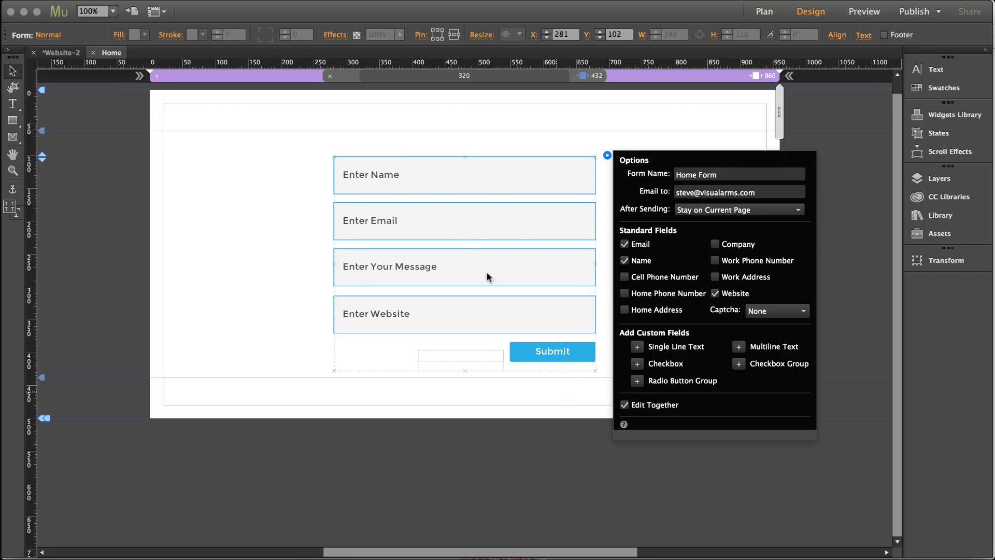
click(524, 125)
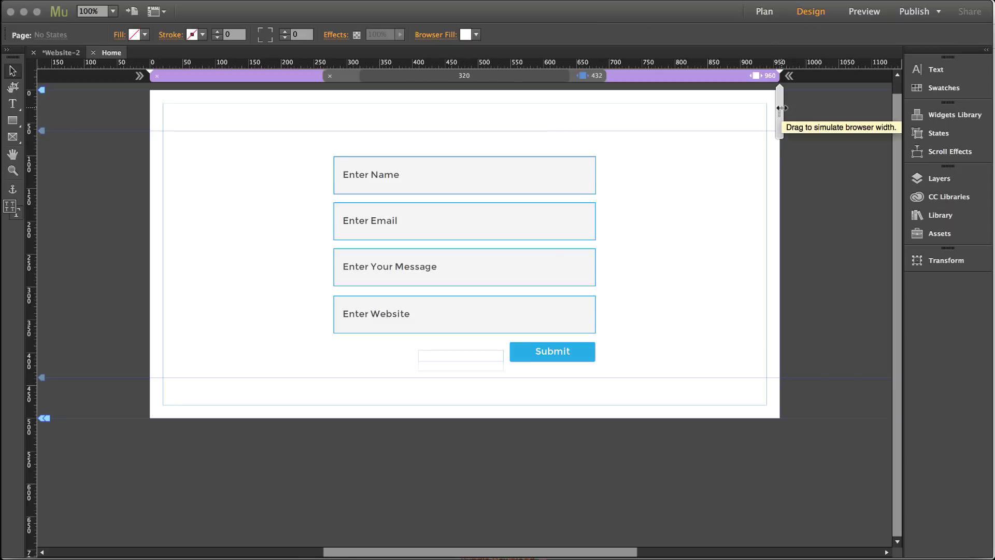
drag(781, 108, 744, 132)
- Make the form's Submit button resize with Responsive Width
click(579, 350)
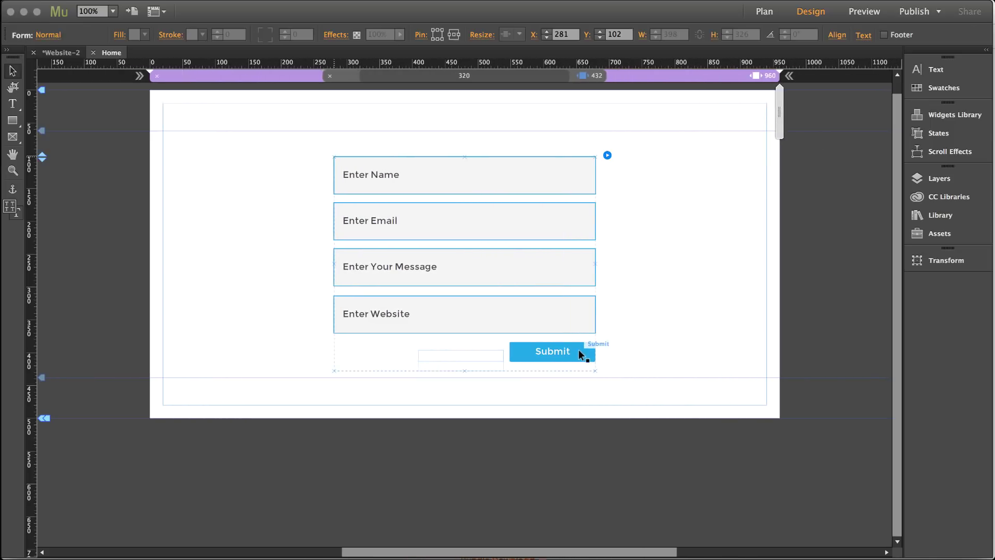
click(576, 350)
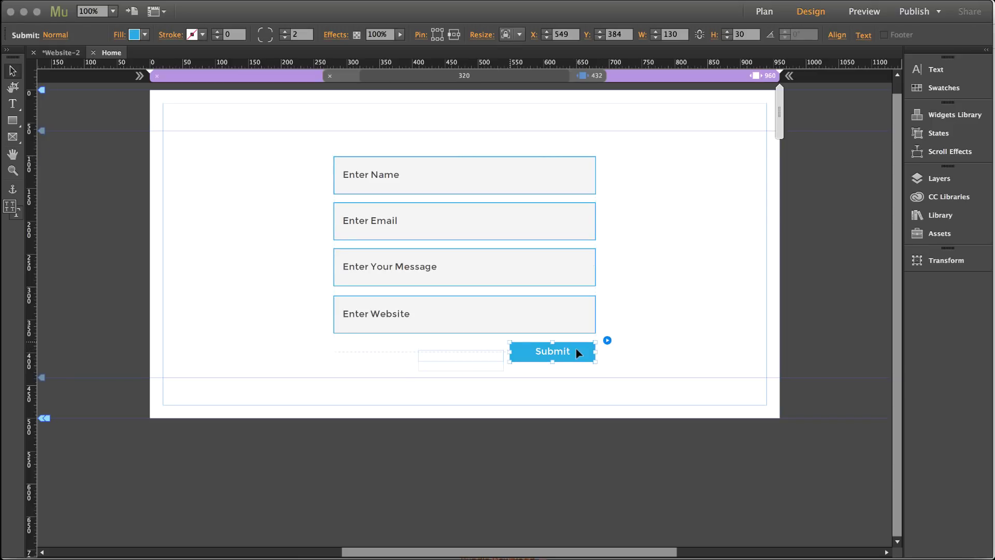
click(520, 37)
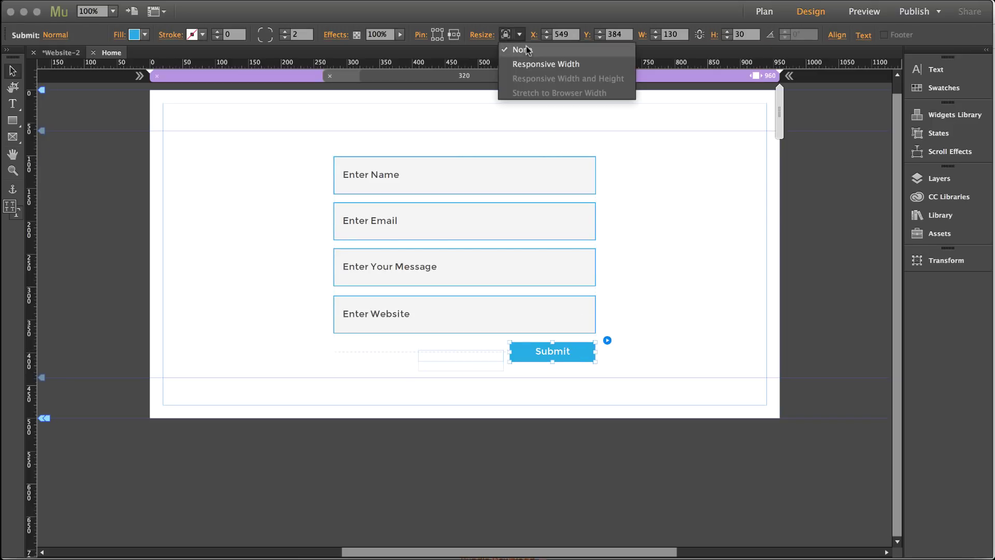
click(529, 63)
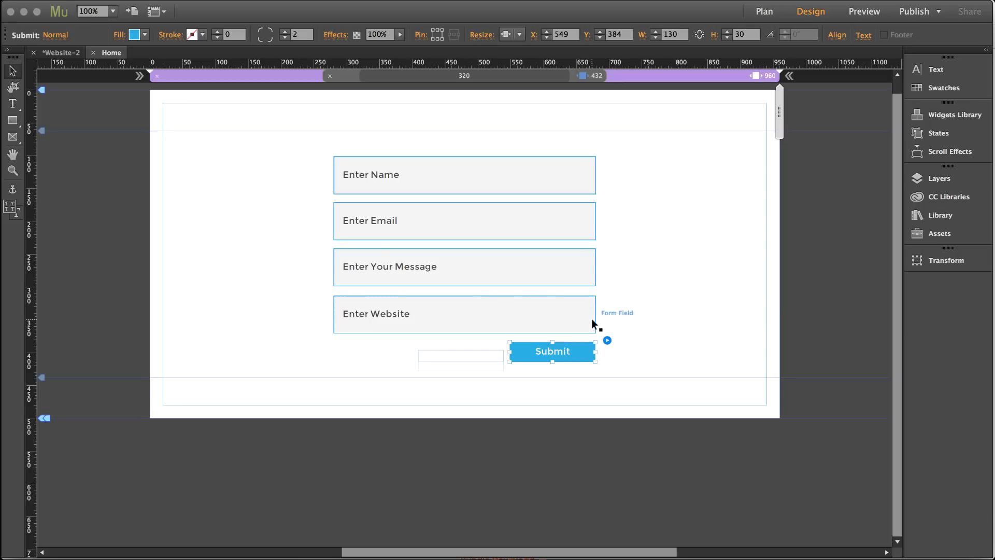
- Move the form's error message under the fields and set it to resize responsively
click(475, 370)
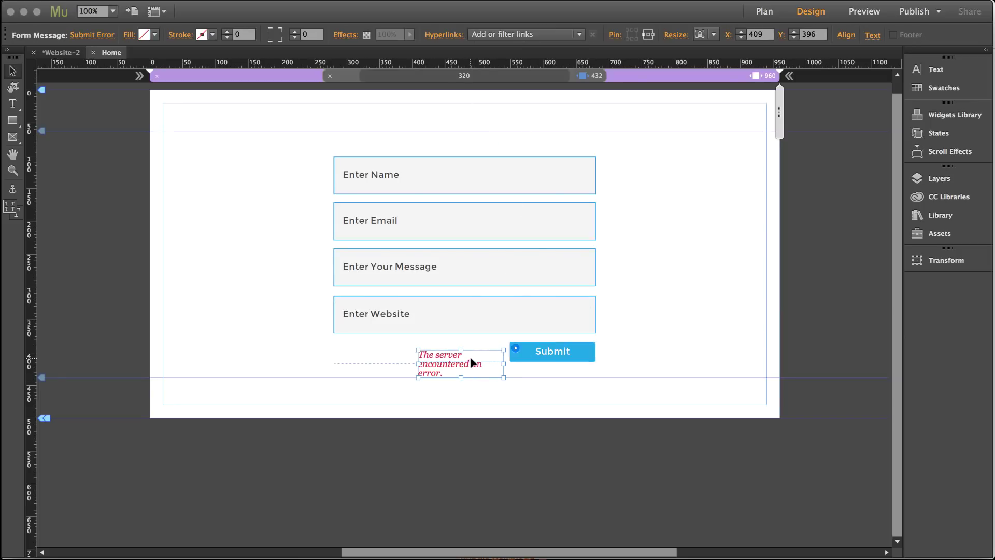
drag(441, 361, 357, 361)
click(714, 35)
click(721, 65)
click(711, 161)
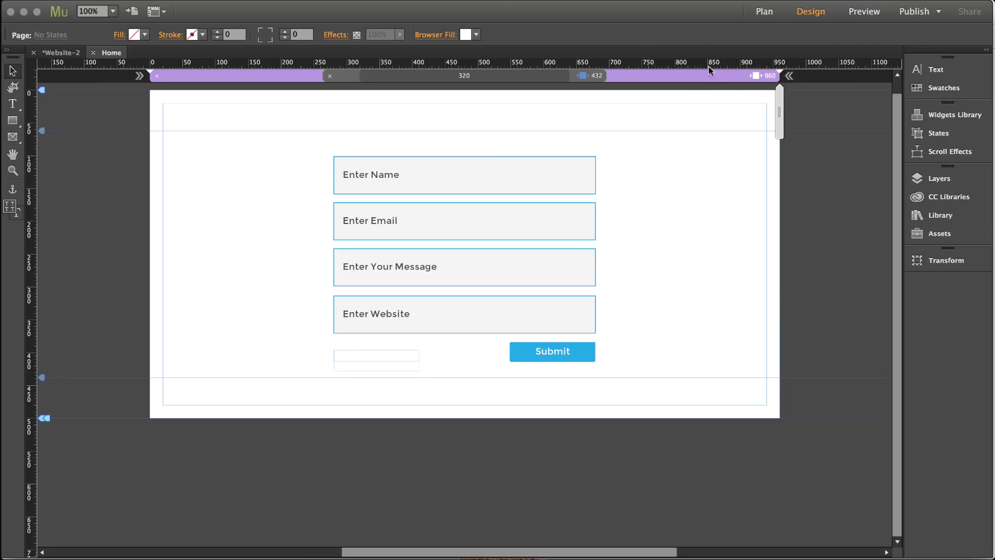
- Test the form at a narrower page width, restore full width, then delete the form
drag(778, 111, 807, 146)
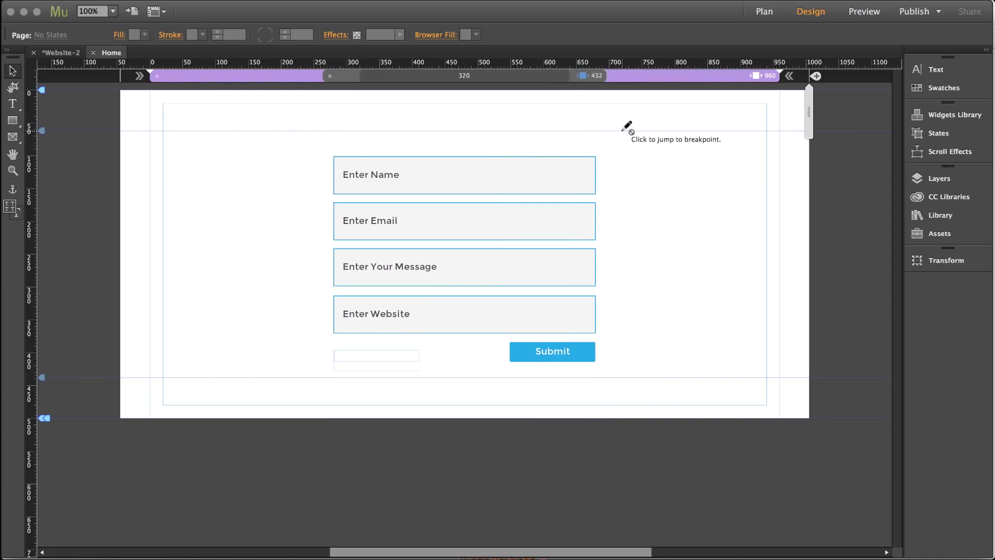
click(494, 161)
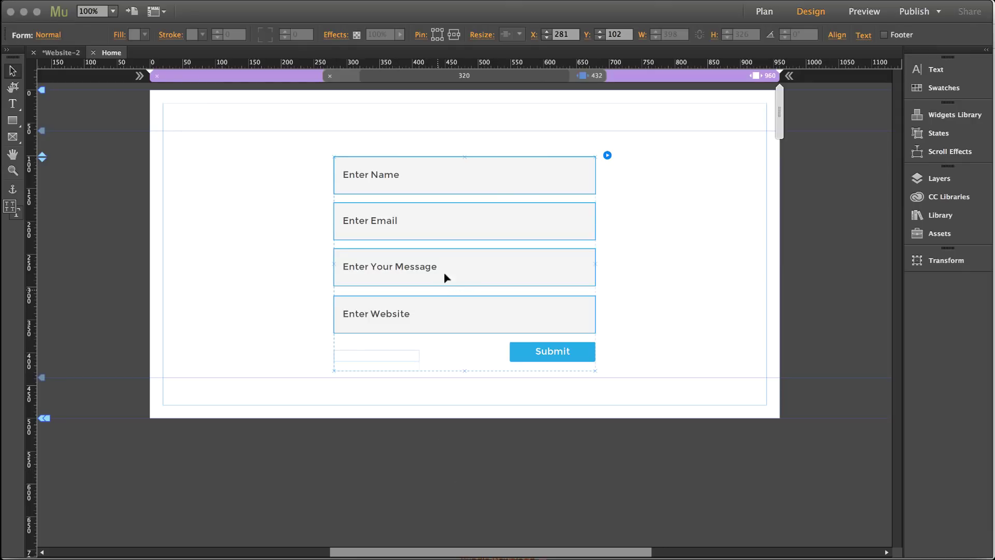
click(622, 129)
click(538, 189)
key(Delete)
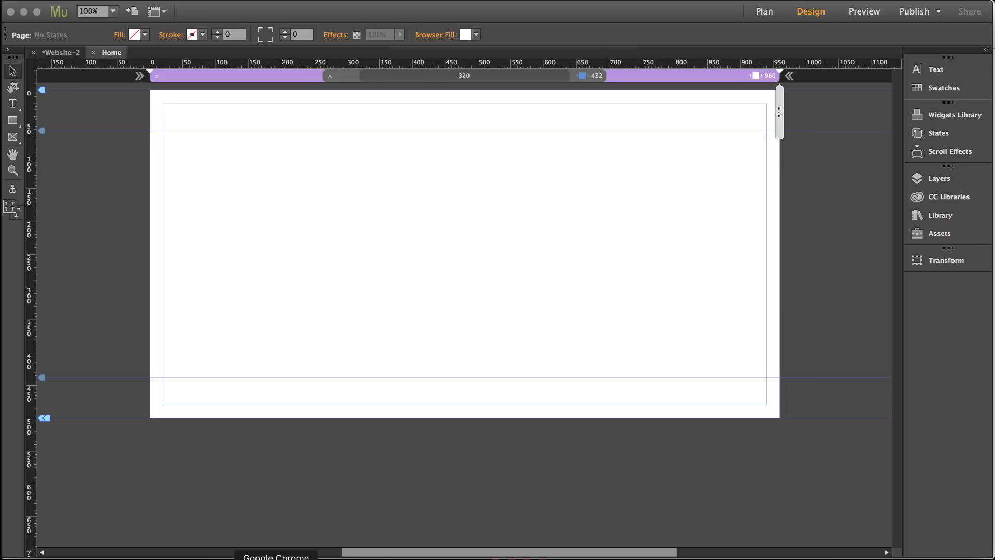
click(277, 553)
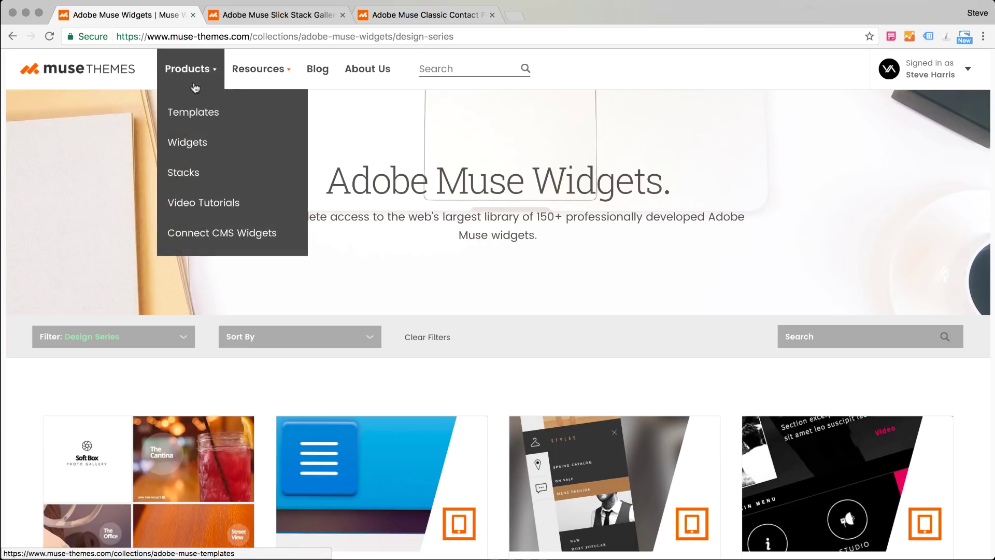
click(86, 336)
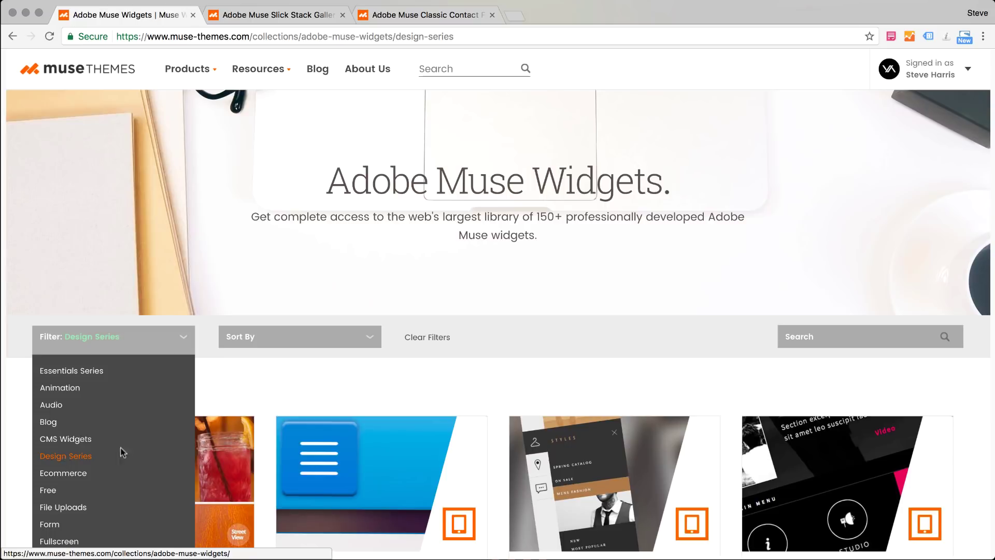
scroll(604, 289, down, 7)
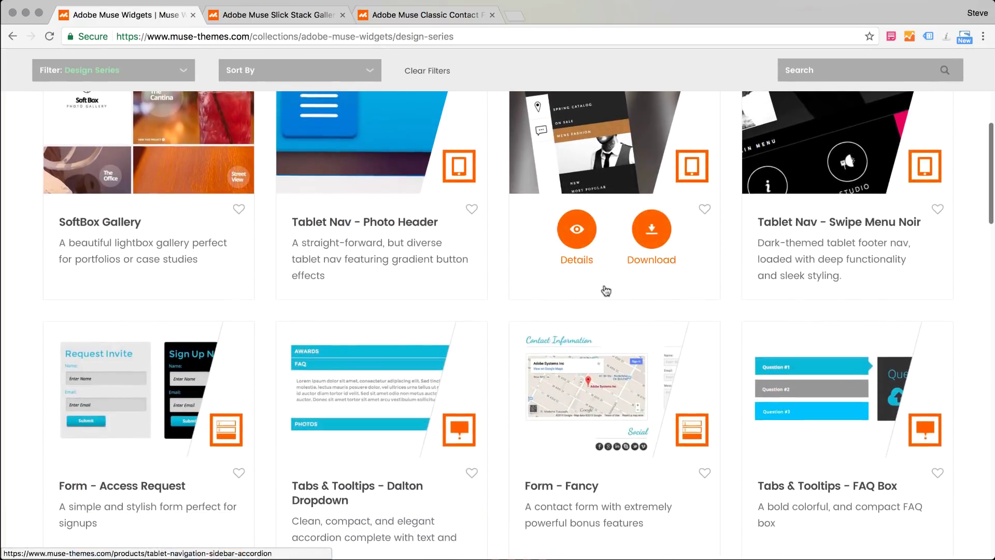
scroll(484, 274, down, 5)
scroll(486, 273, down, 10)
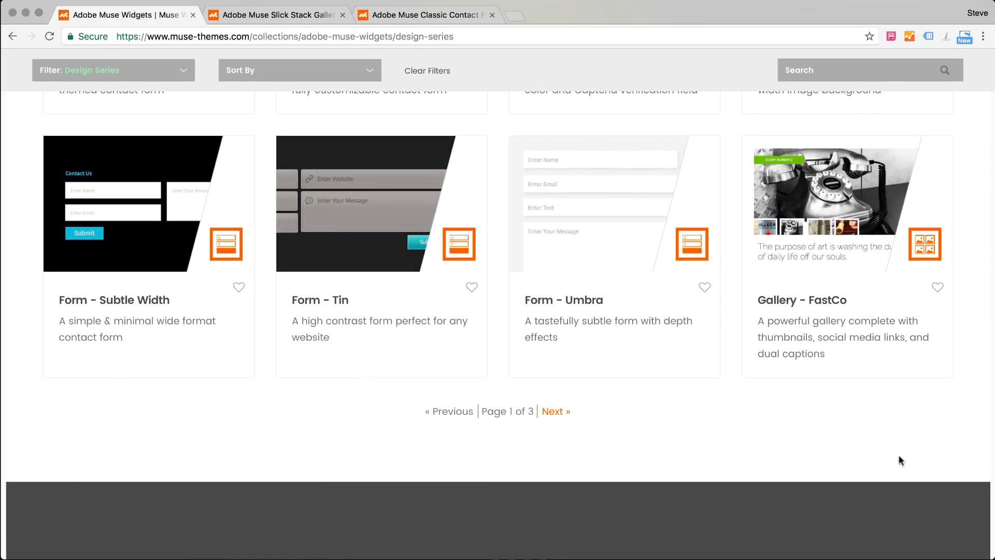
mouse_move(856, 228)
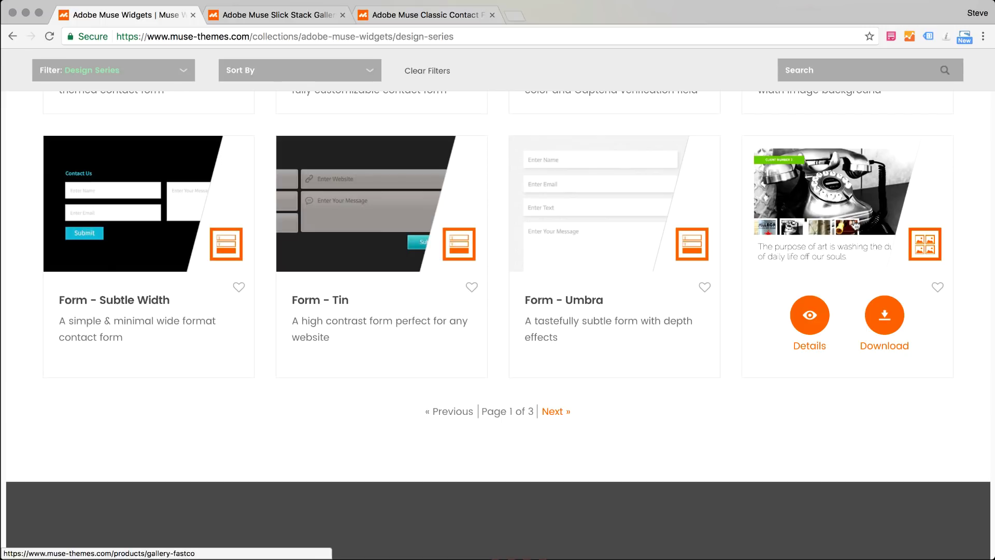
scroll(644, 290, up, 15)
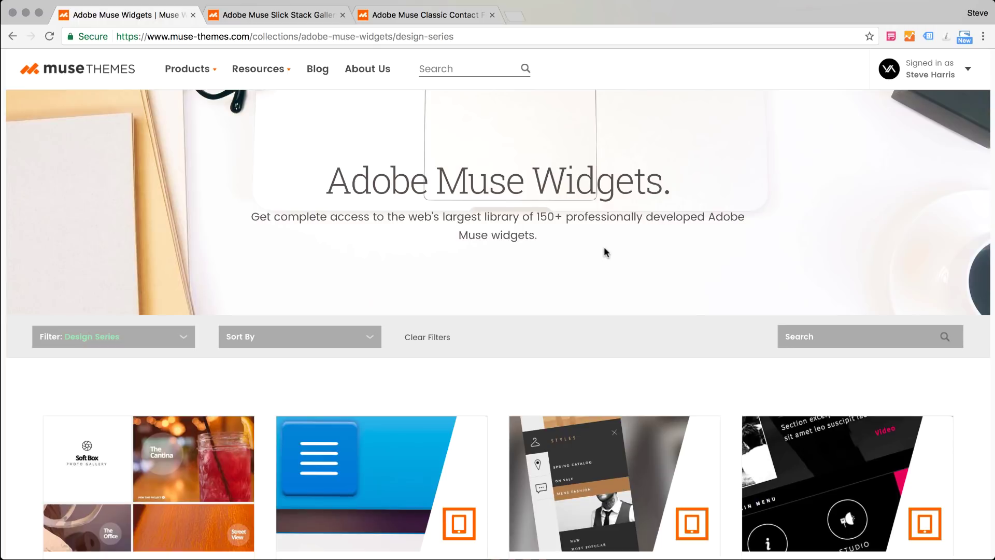
click(695, 558)
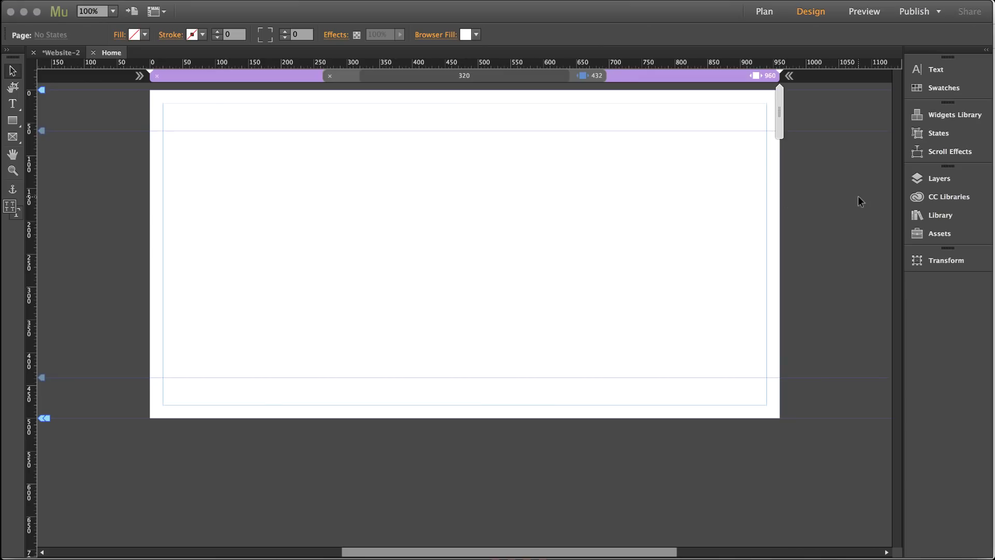
- Drag the Slick Stack gallery from the Library onto the Home page and align it flush left at X 0, Y 62
click(922, 215)
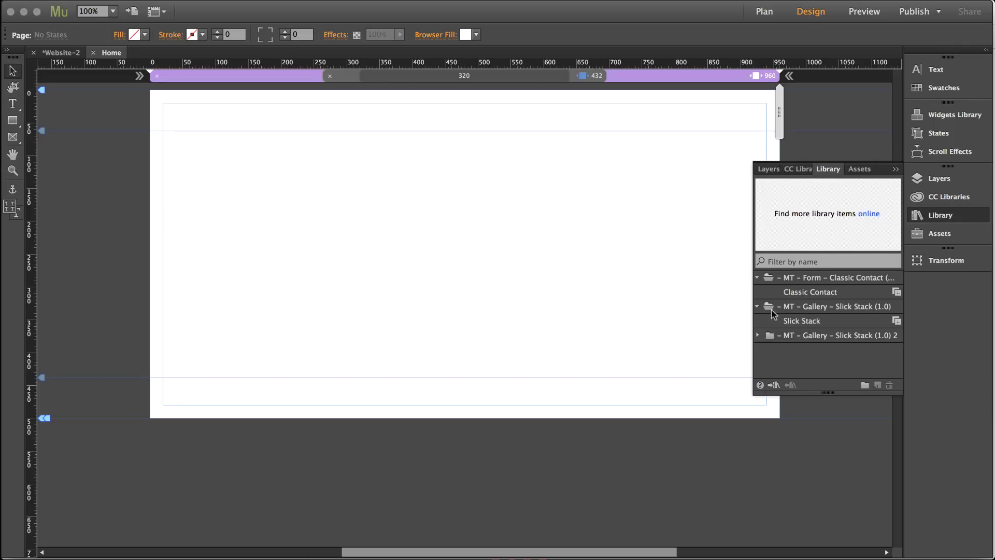
drag(800, 315, 161, 133)
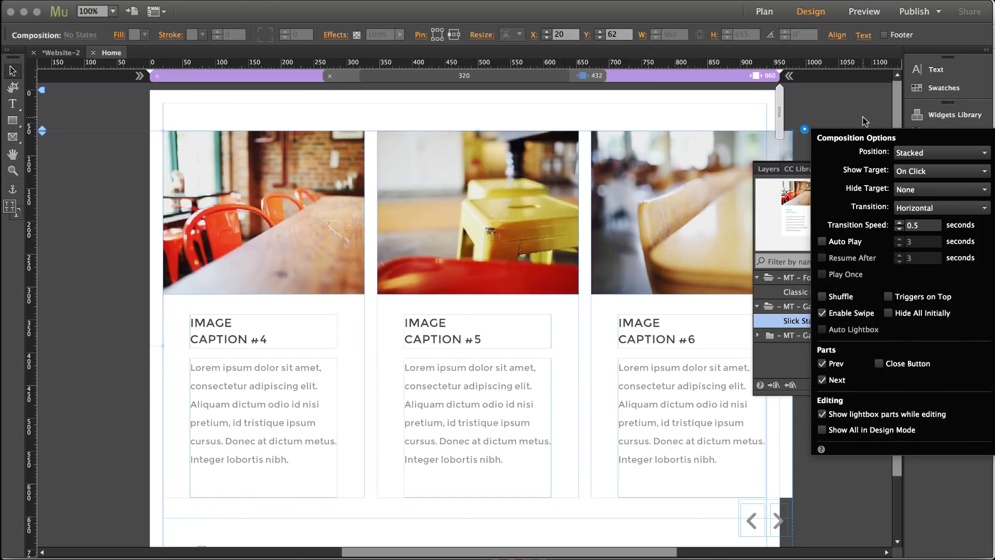
click(863, 118)
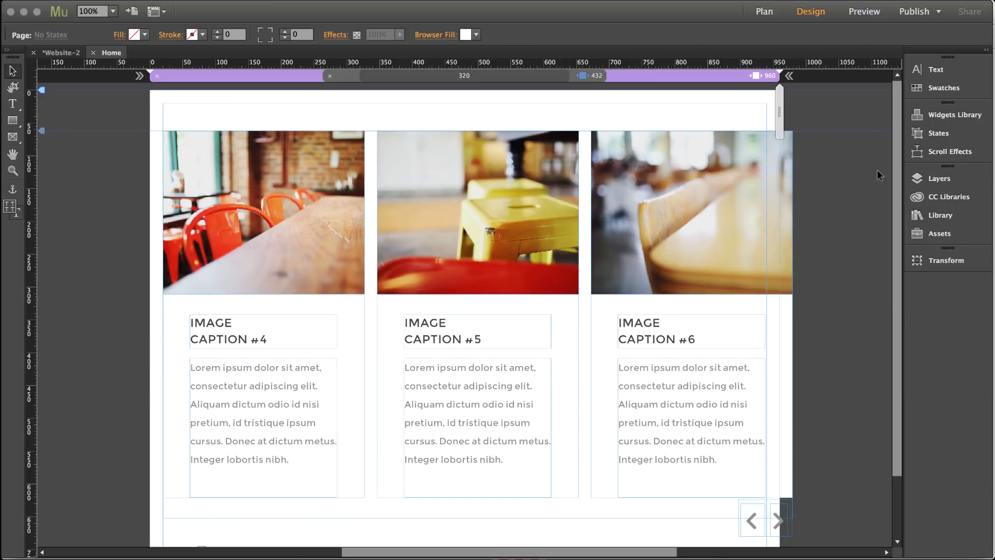
drag(681, 176, 676, 172)
click(646, 111)
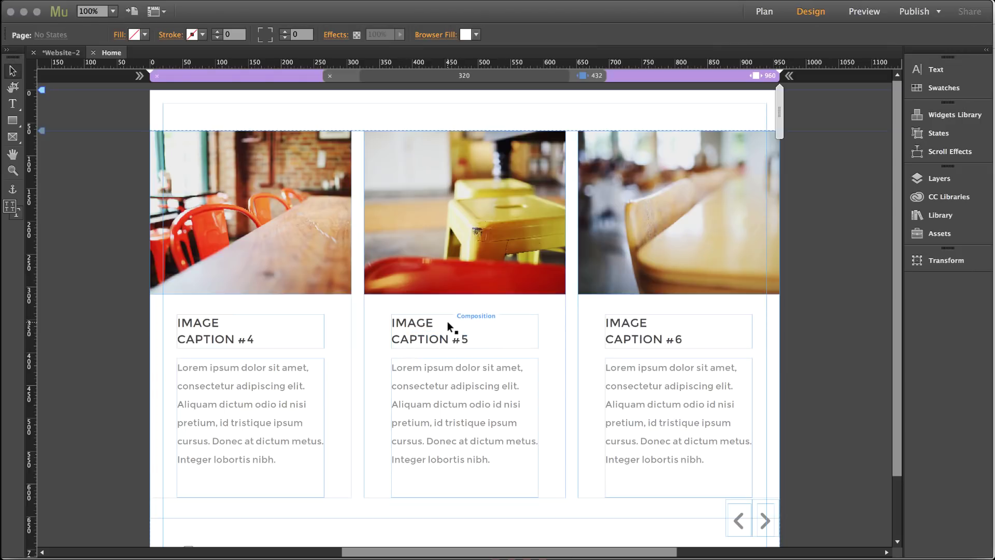
- Drill from the gallery composition through its target container down to the caption #5 text frame
click(448, 324)
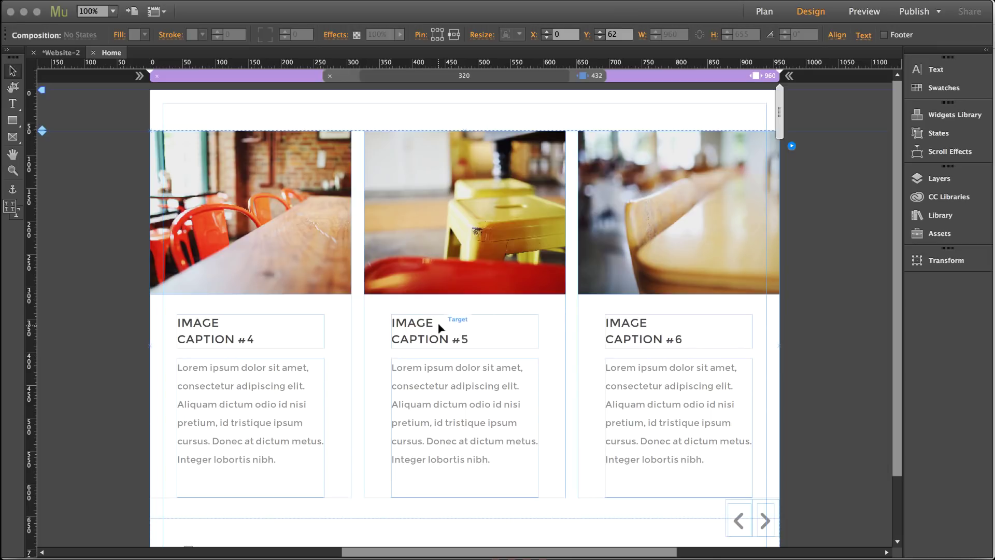
click(439, 325)
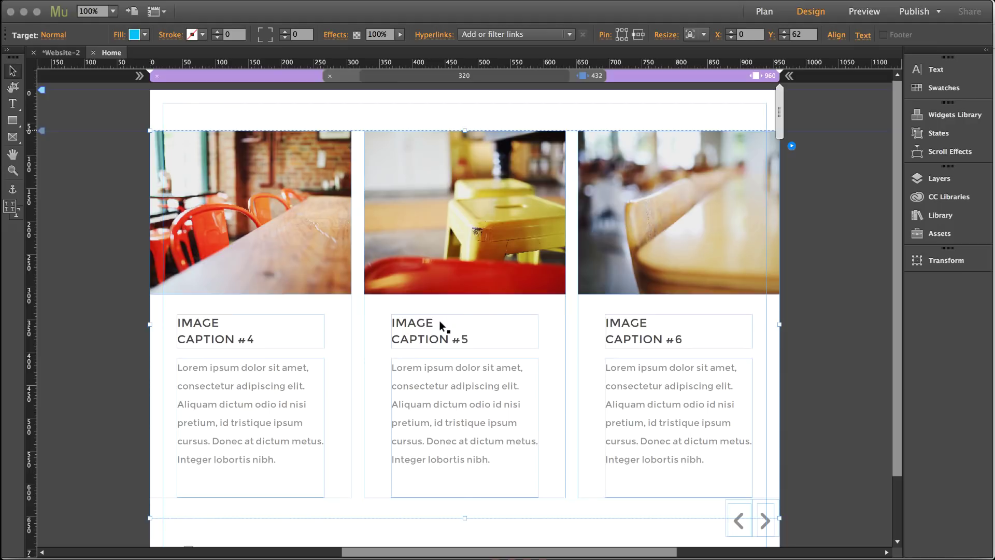
click(440, 321)
click(439, 321)
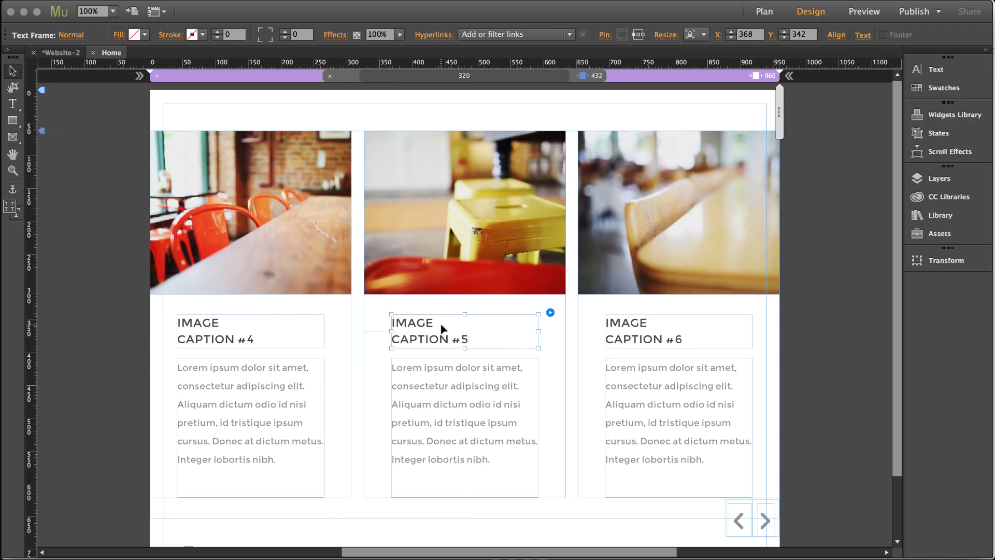
click(511, 95)
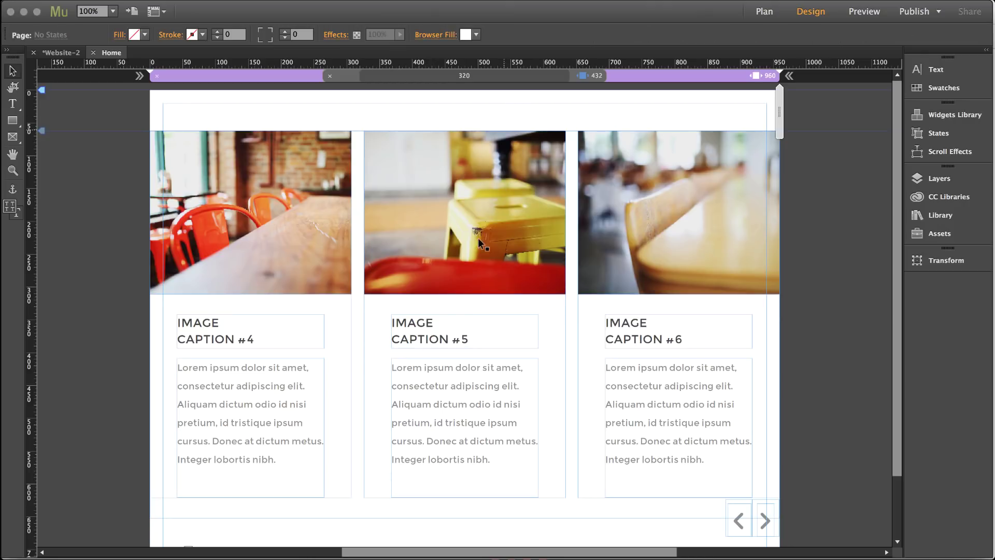
click(476, 331)
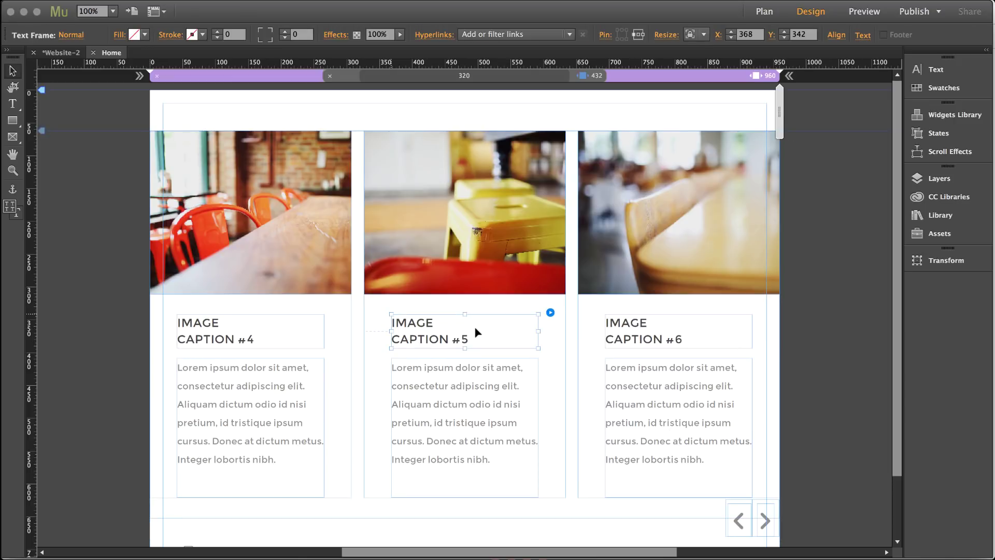
- Select the third column's body text frame, leaving it selected but not in text editing
click(638, 326)
click(635, 402)
click(635, 402)
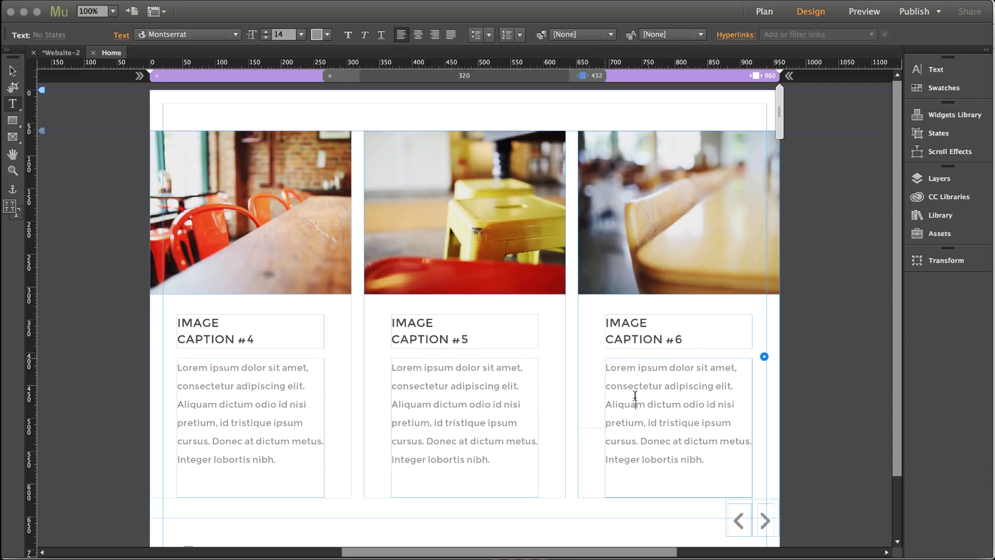
click(12, 74)
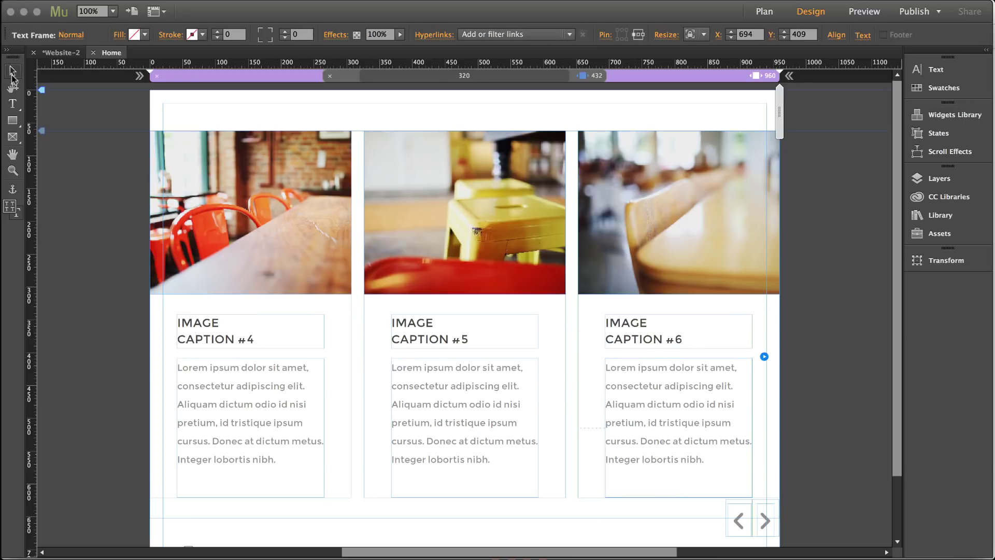
click(63, 209)
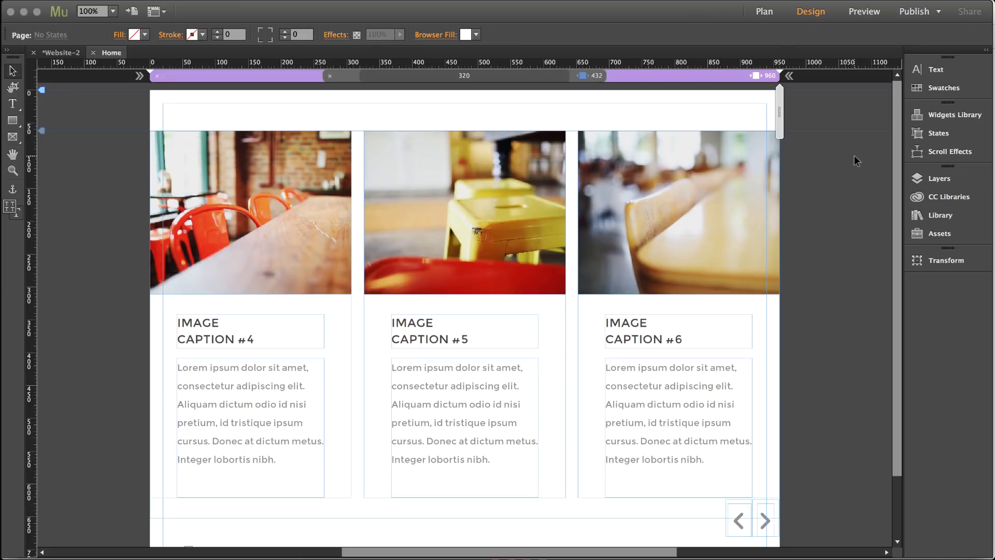
click(651, 337)
click(650, 338)
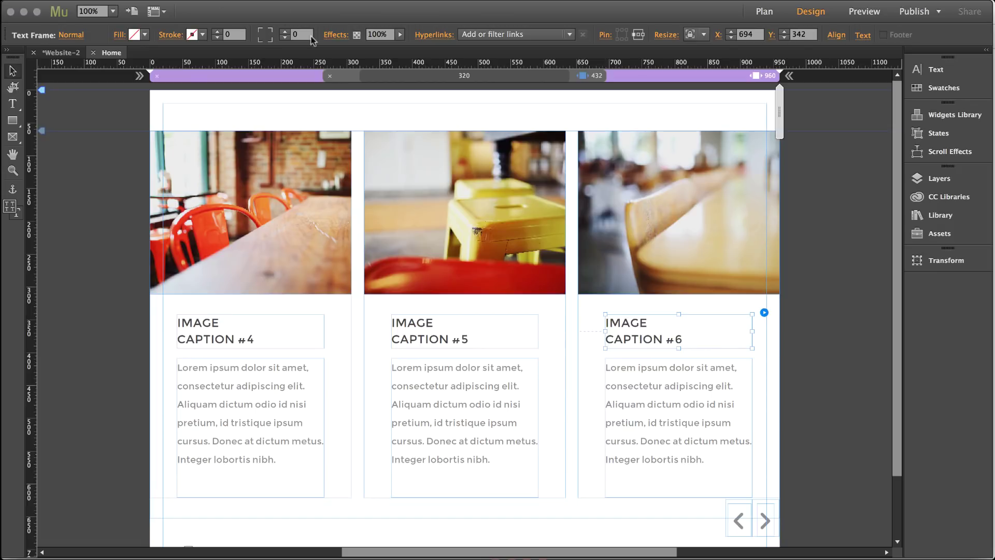
click(337, 107)
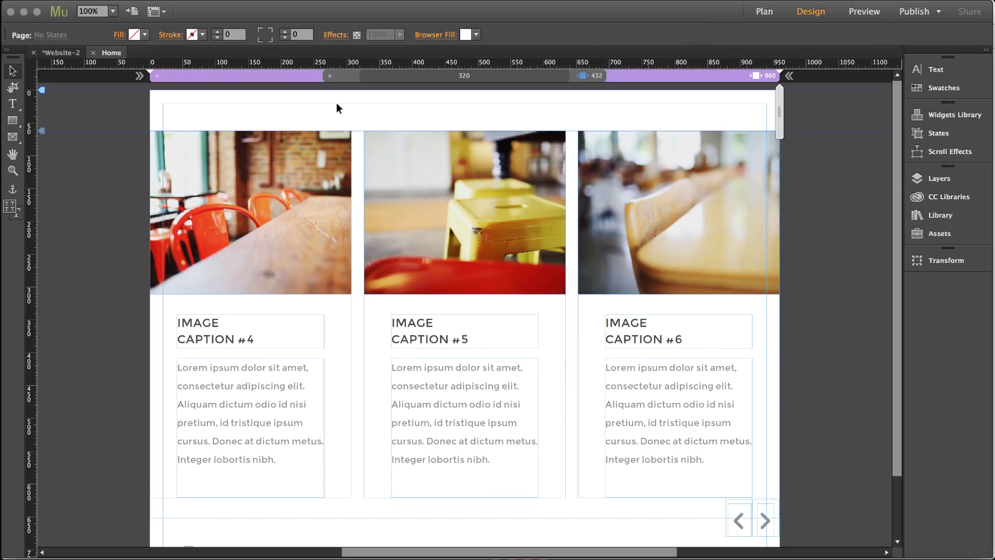